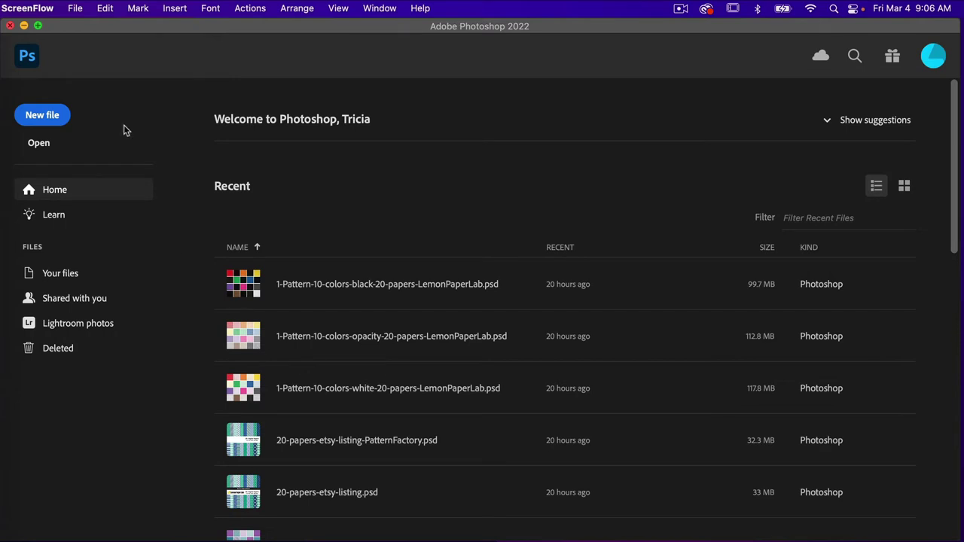
Step: Create a transparent 1200 x 1200 px, 300 ppi document from the Custom preset
{"action": "left_click", "coordinate": [47, 116]}
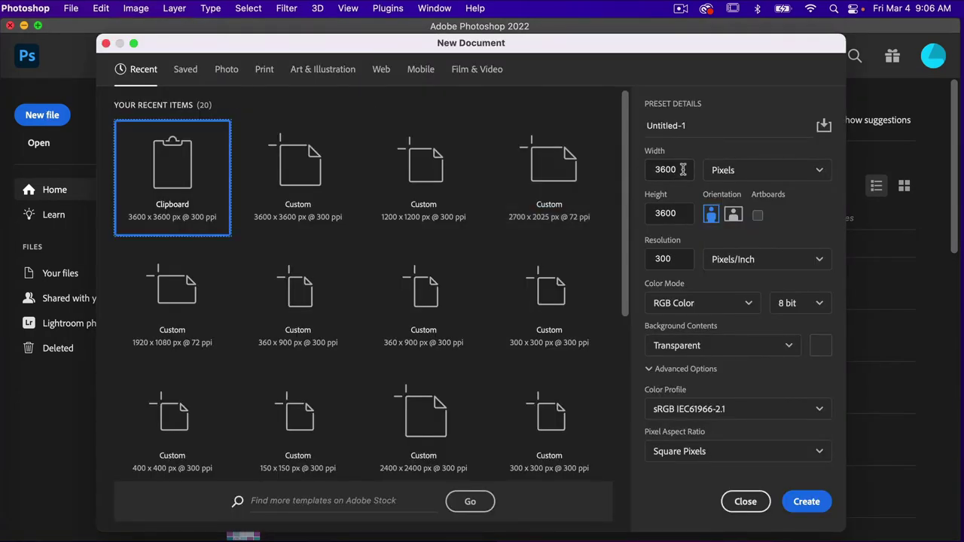
{"action": "left_click", "coordinate": [458, 169]}
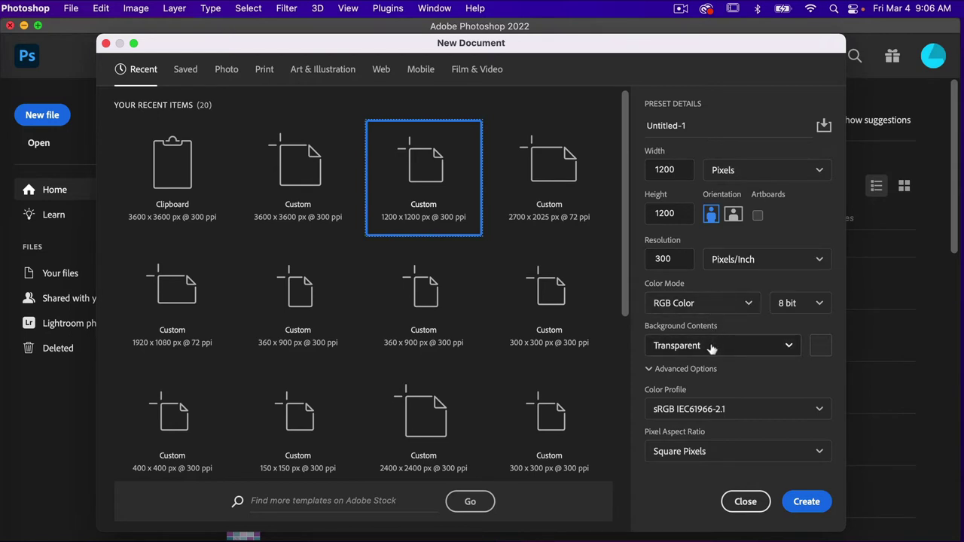
{"action": "left_click", "coordinate": [808, 502]}
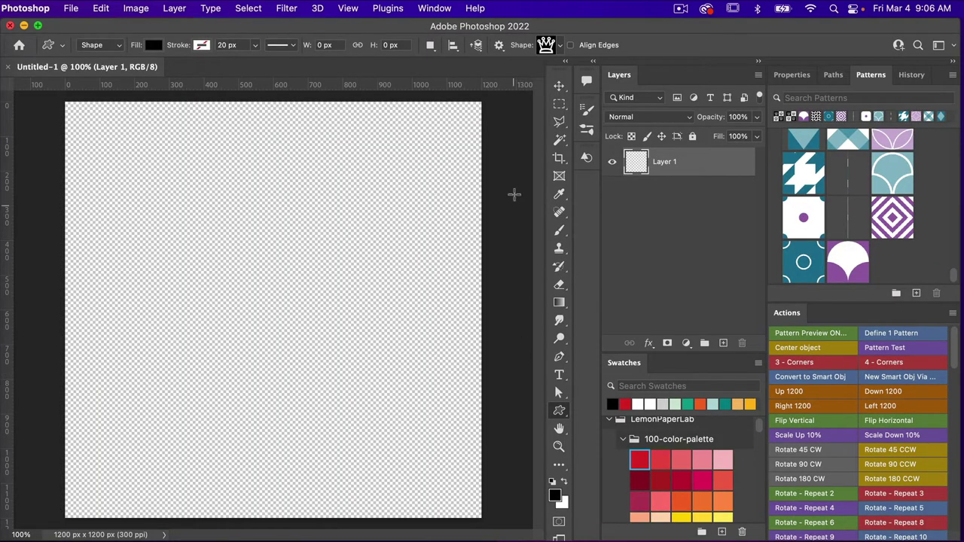
Step: Add a New Guide Layout of 4 columns and 4 rows, giving guides every 300 px
{"action": "left_click", "coordinate": [349, 10]}
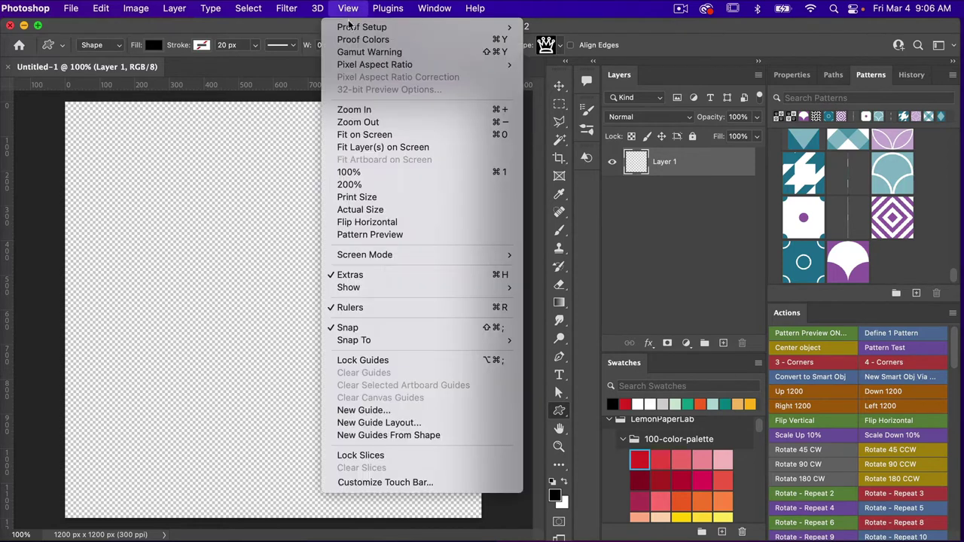
{"action": "left_click", "coordinate": [394, 422]}
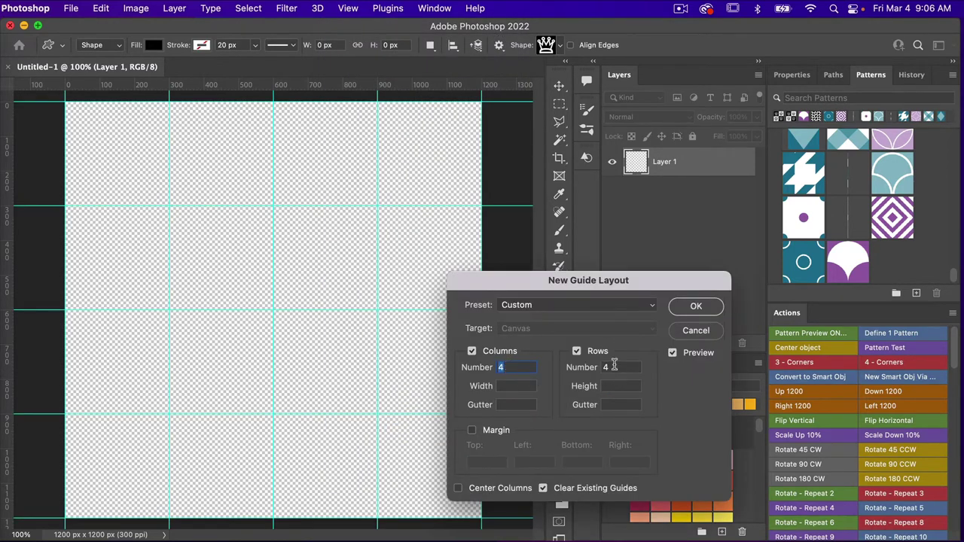
{"action": "left_click", "coordinate": [698, 309]}
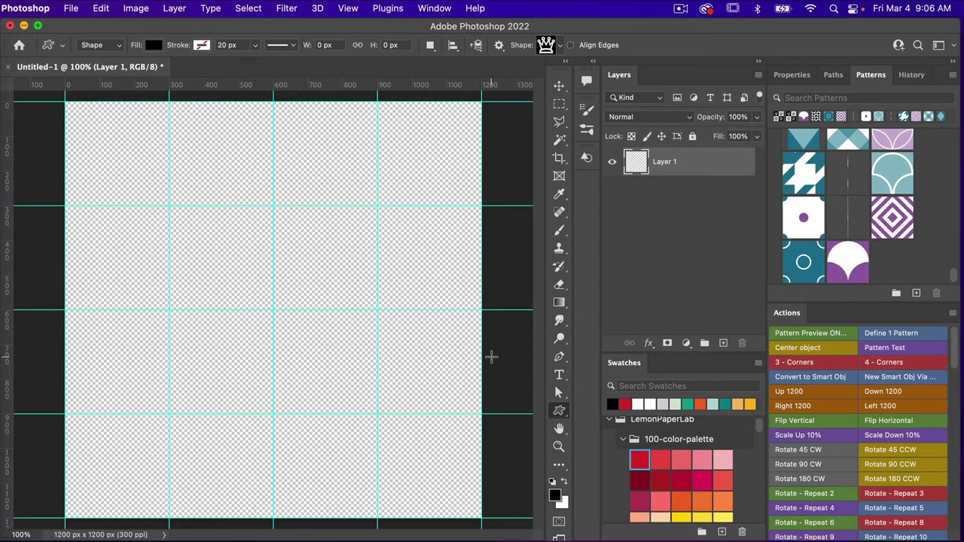
{"action": "key", "text": "shift+u"}
Step: Draw a black 600 x 600 px square, Rectangle 1, with the Rectangle Tool
{"action": "right_click", "coordinate": [565, 415]}
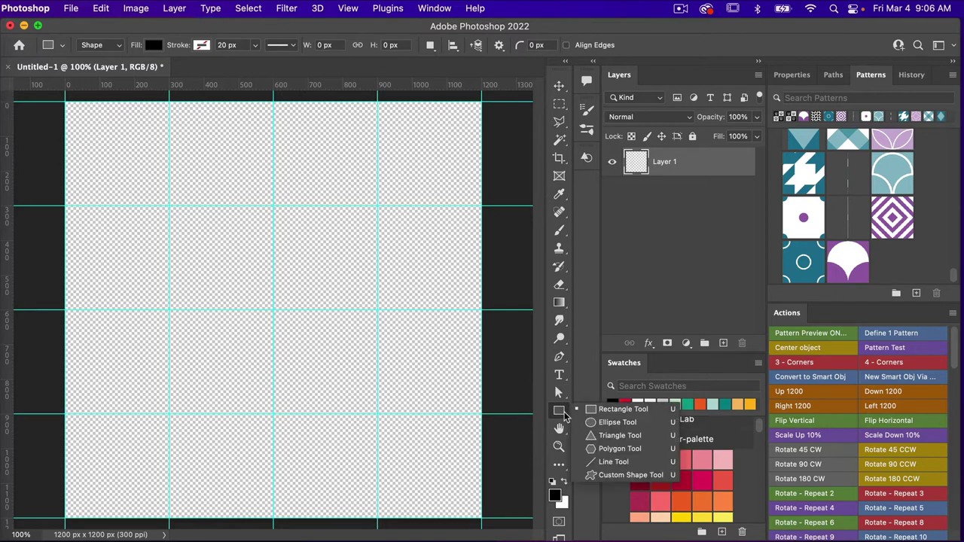
{"action": "left_click", "coordinate": [621, 414]}
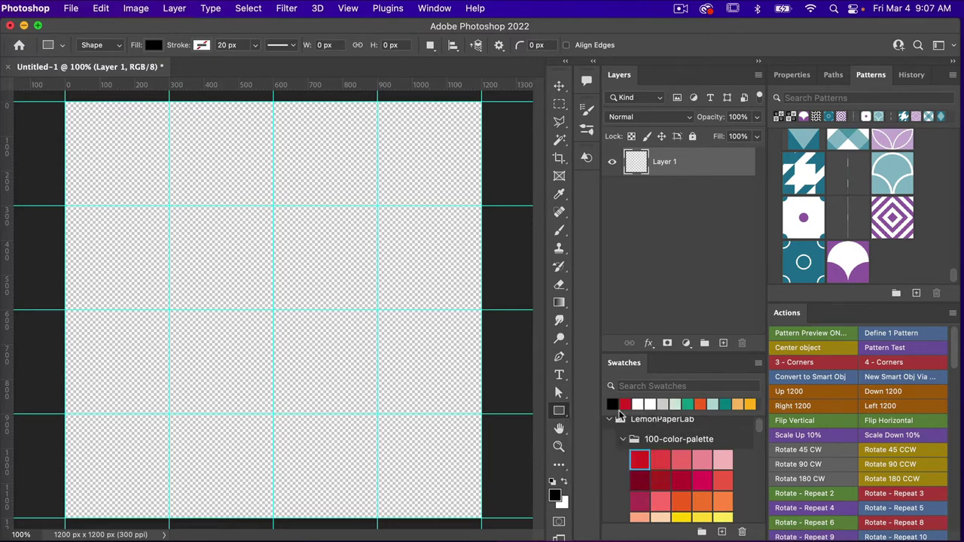
{"action": "left_click", "coordinate": [255, 293]}
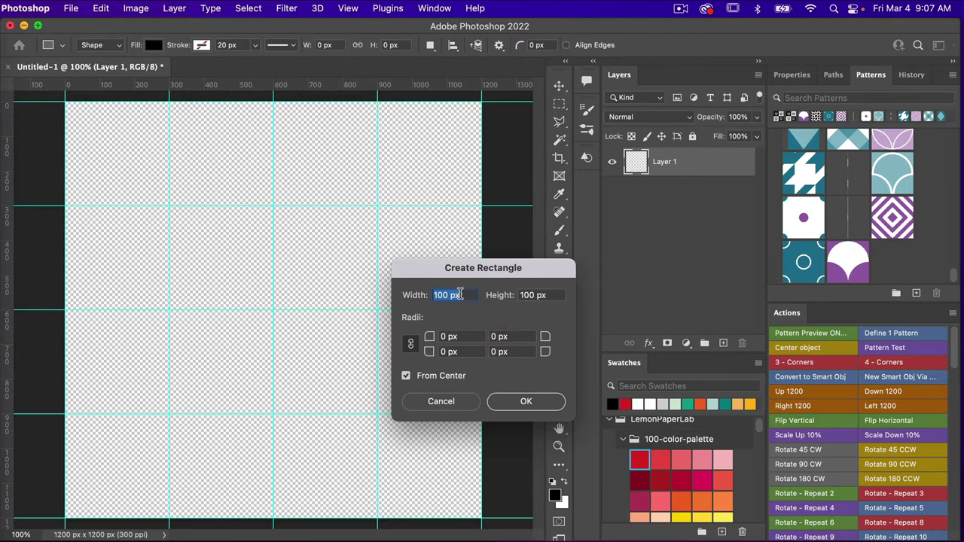
{"action": "type", "text": "600"}
{"action": "key", "text": "Tab"}
{"action": "type", "text": "600"}
{"action": "left_click", "coordinate": [526, 403]}
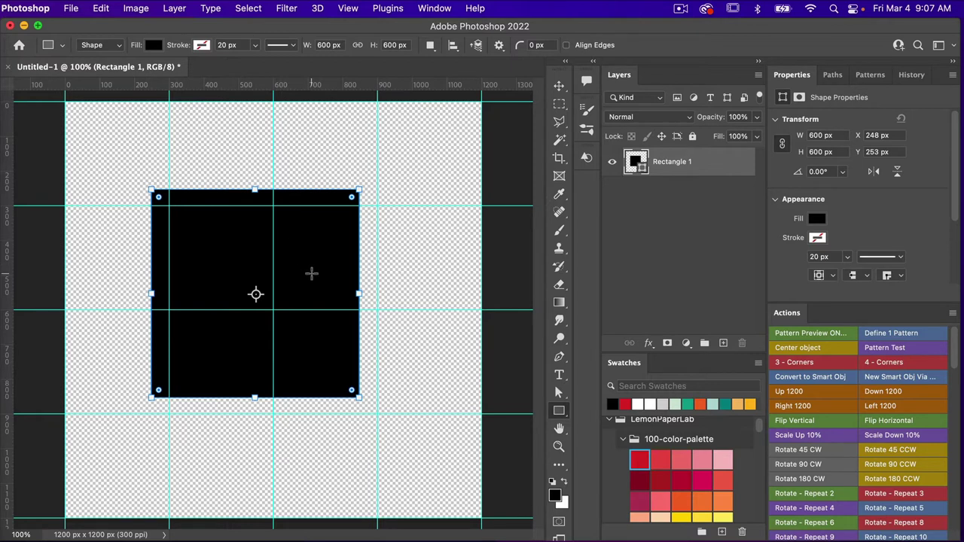
Step: Align Rectangle 1 to the canvas's top-left corner at X 0, Y 0, and add an empty Layer 1 above it
{"action": "key", "text": "m"}
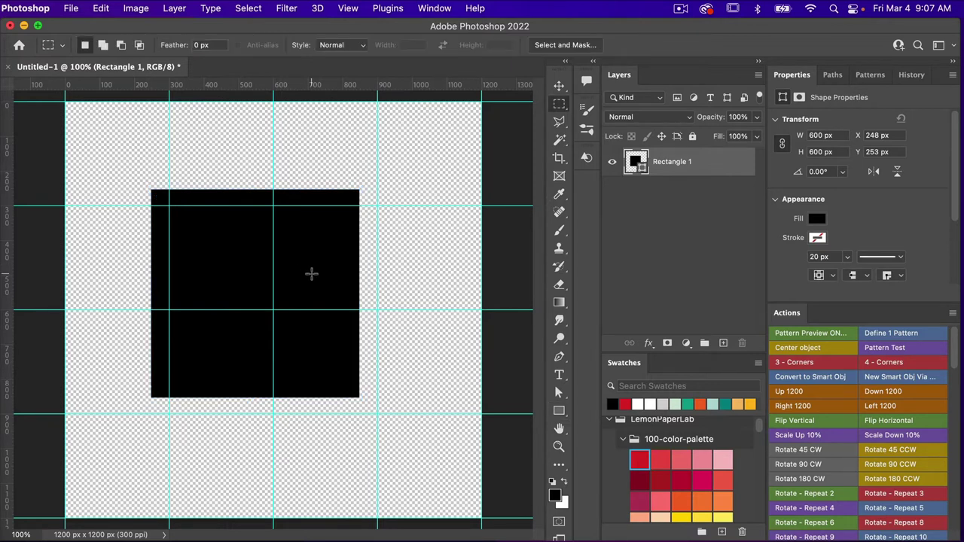
{"action": "key", "text": "super+a"}
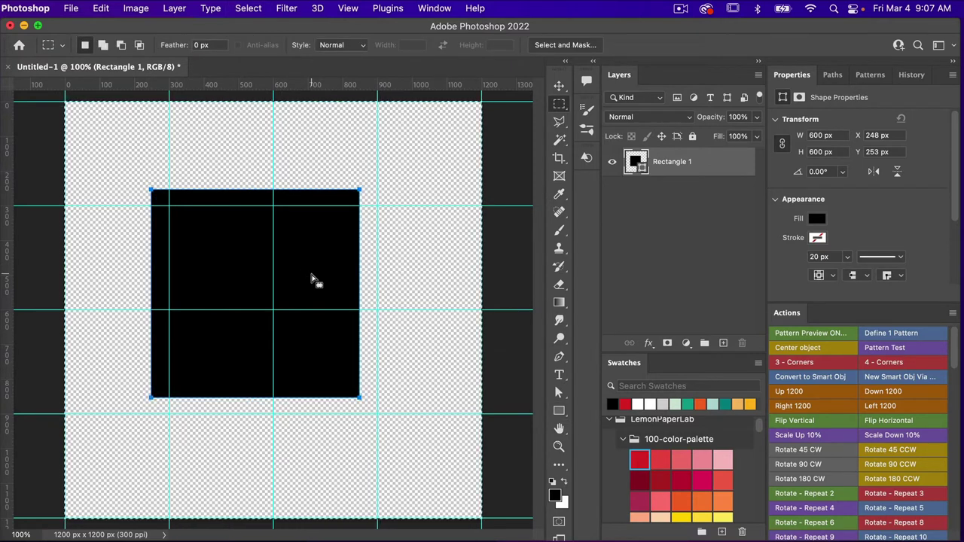
{"action": "key", "text": "v"}
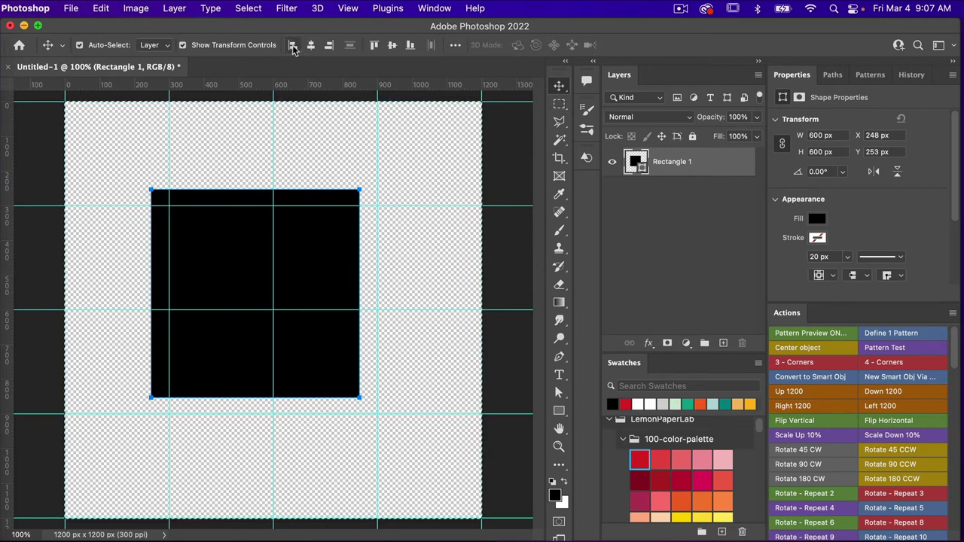
{"action": "left_click", "coordinate": [293, 46]}
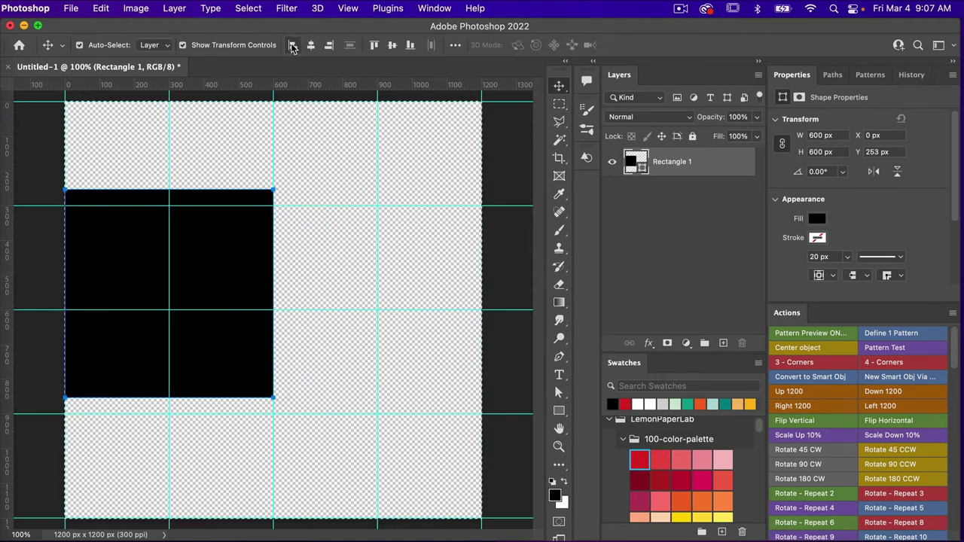
{"action": "left_click", "coordinate": [373, 46]}
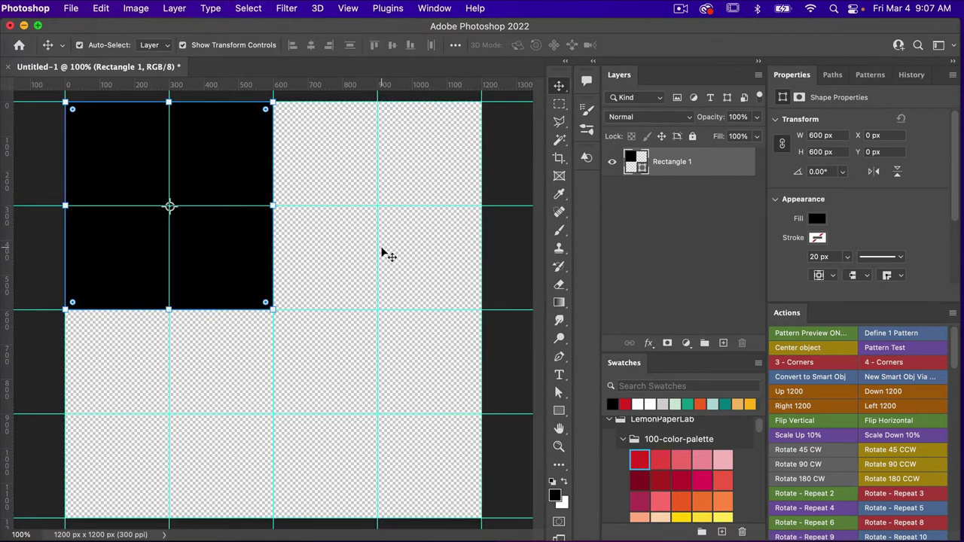
{"action": "key", "text": "super+d"}
{"action": "left_click", "coordinate": [723, 343]}
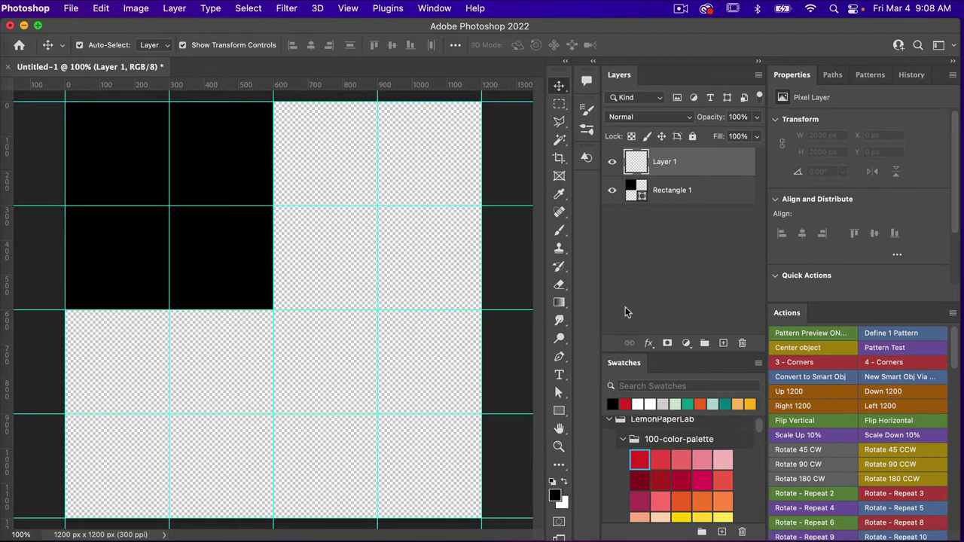
Step: Select the Custom Shape Tool and open its shape picker
{"action": "key", "text": "u"}
{"action": "key", "text": "shift+u"}
{"action": "key", "text": "shift+u"}
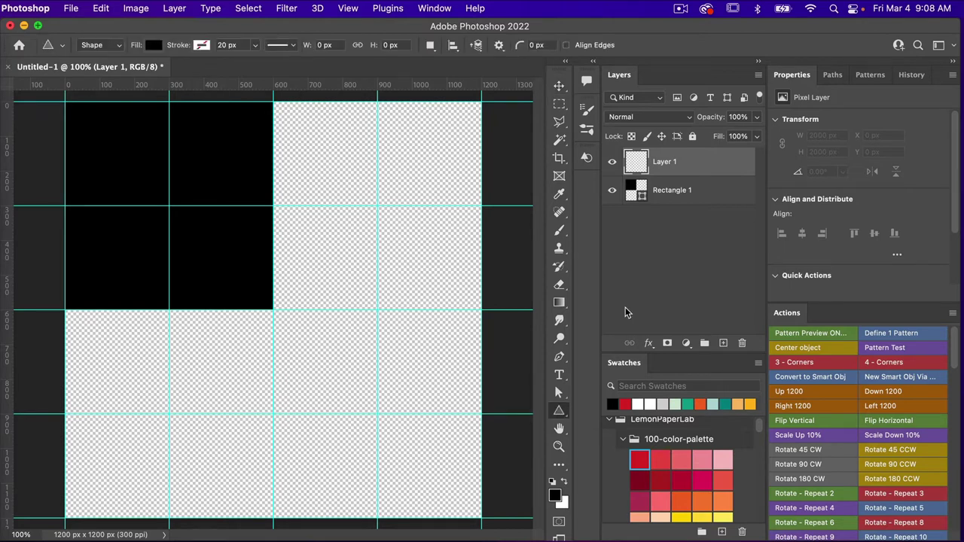
{"action": "key", "text": "shift+u"}
{"action": "key", "text": "shift+u"}
{"action": "key", "text": "shift+u"}
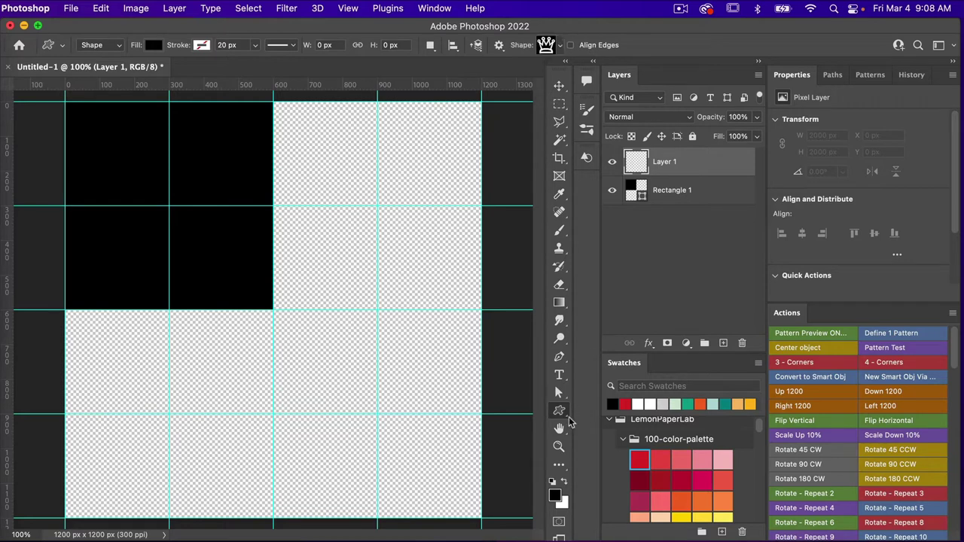
{"action": "left_click", "coordinate": [561, 413]}
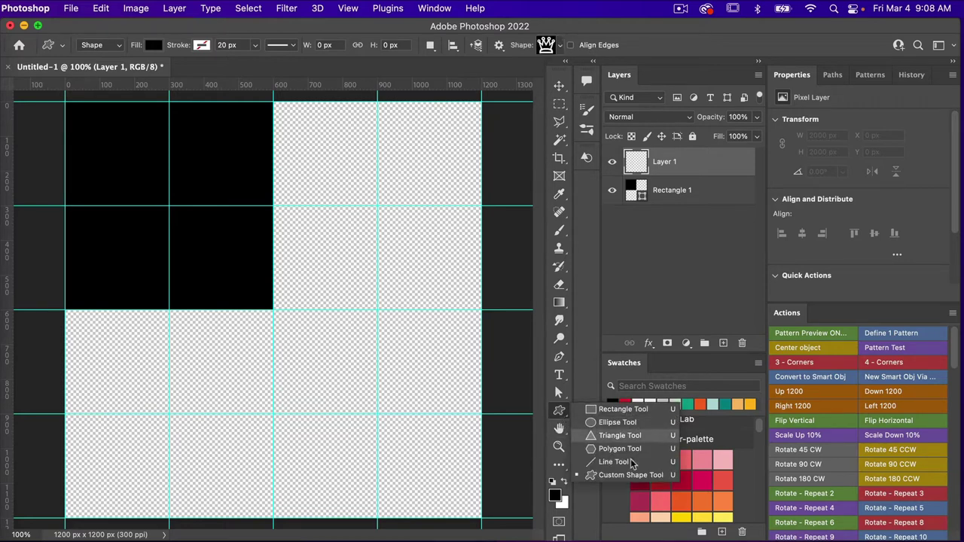
{"action": "left_click", "coordinate": [625, 476]}
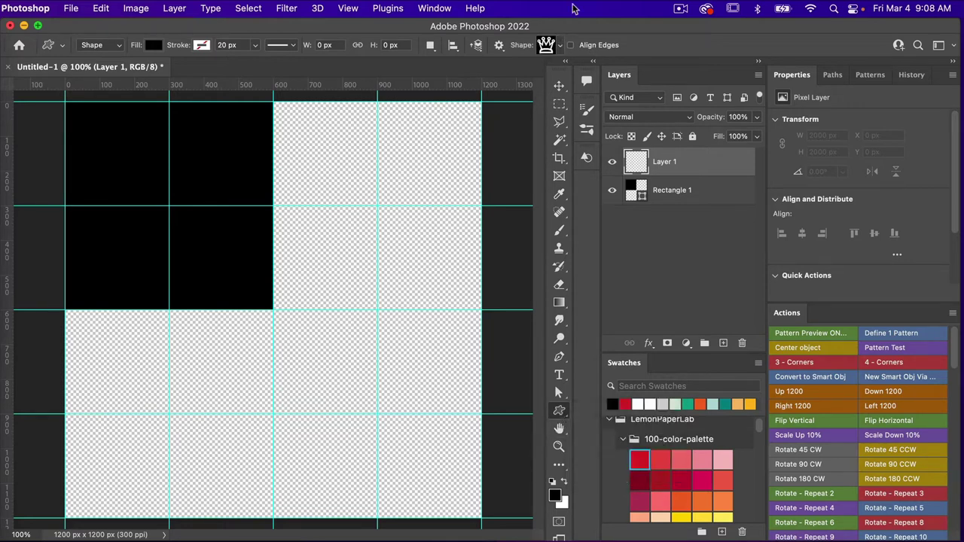
{"action": "key", "text": "period"}
{"action": "left_click", "coordinate": [562, 48]}
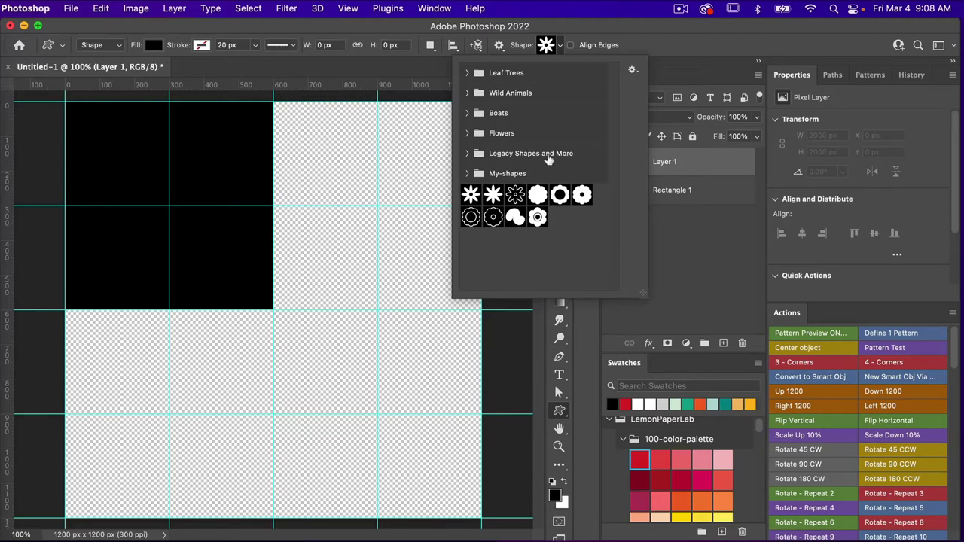
Step: Open Window > Shapes, inspect its options menu, then reopen the shape picker
{"action": "left_click", "coordinate": [435, 9]}
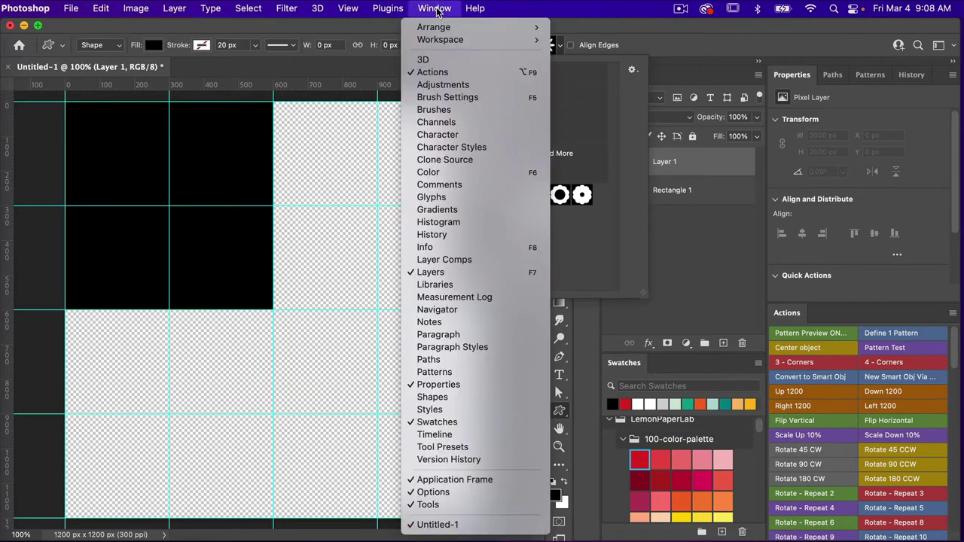
{"action": "left_click", "coordinate": [446, 399]}
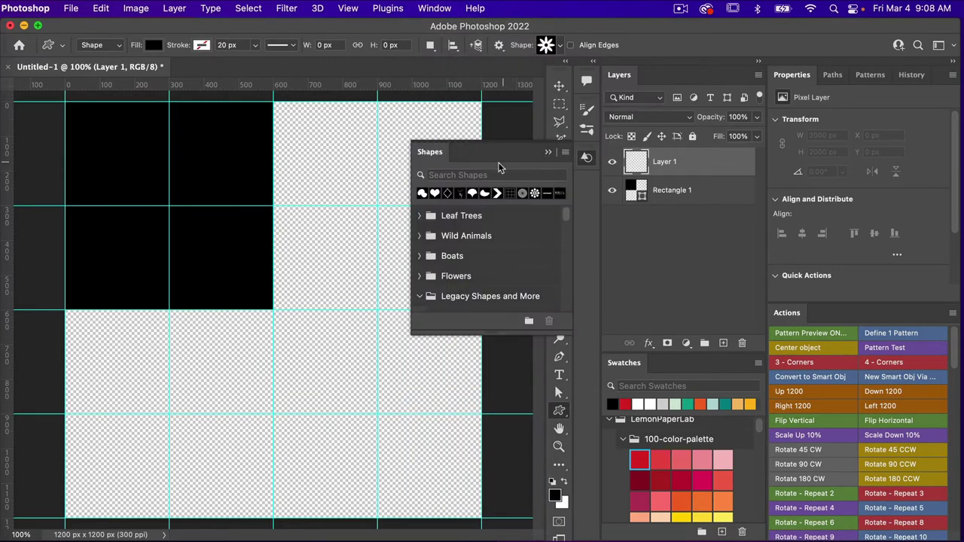
{"action": "left_click", "coordinate": [566, 154]}
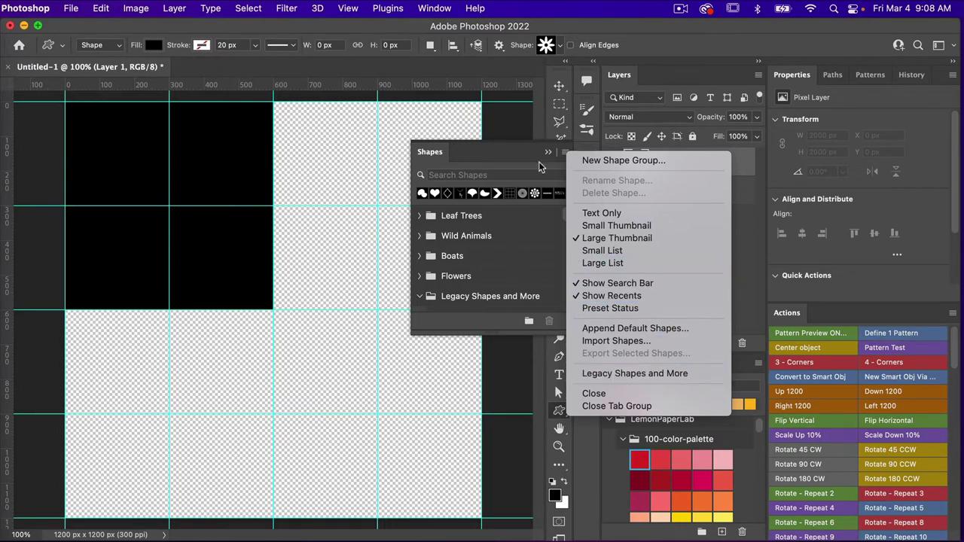
{"action": "left_click", "coordinate": [539, 155]}
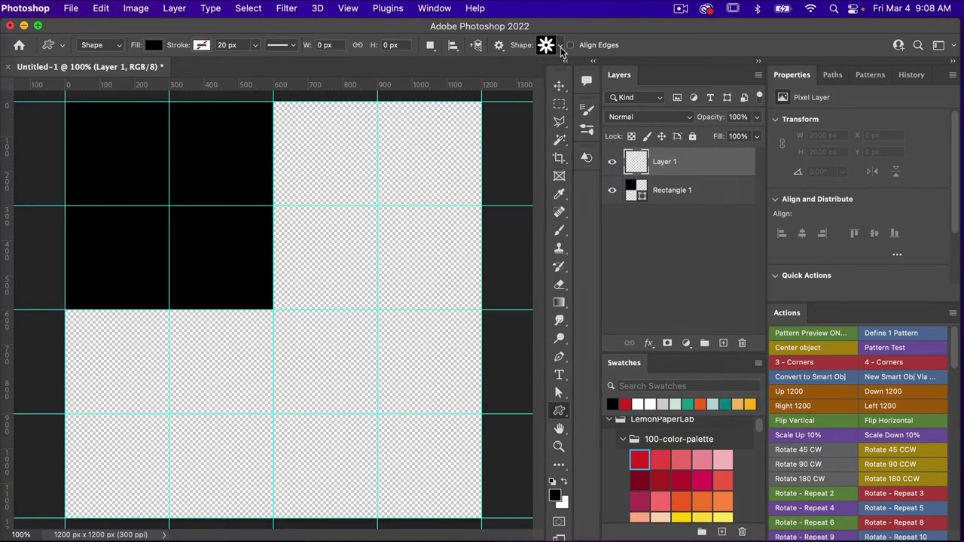
{"action": "left_click", "coordinate": [560, 46]}
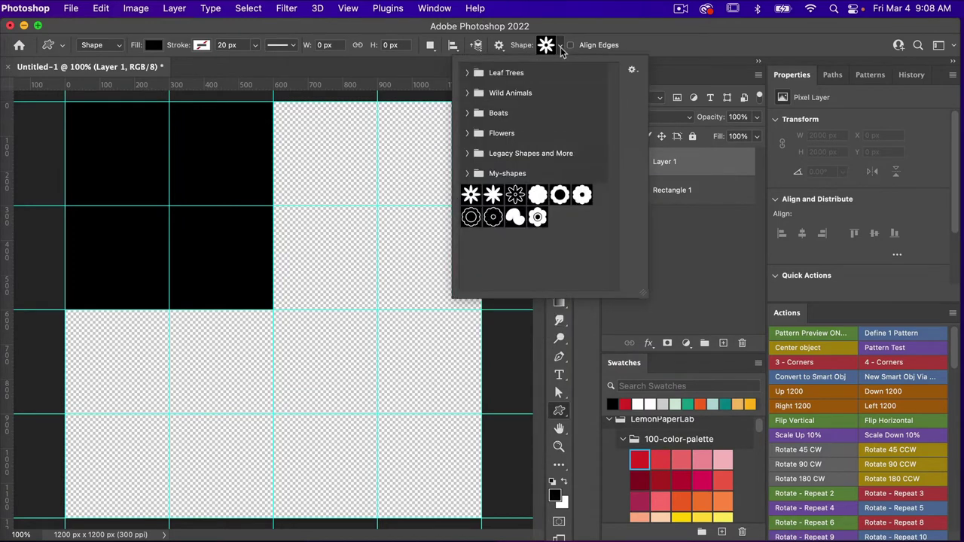
Step: Choose the crown from Legacy Shapes and More > Objects as the custom shape
{"action": "left_click", "coordinate": [468, 153]}
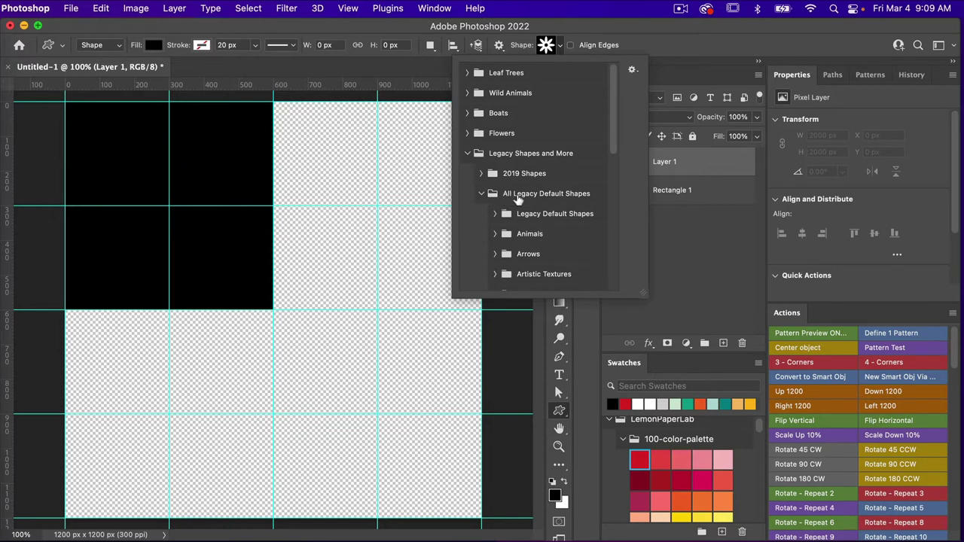
{"action": "scroll", "coordinate": [567, 240], "scroll_direction": "down", "scroll_amount": 1}
{"action": "scroll", "coordinate": [567, 239], "scroll_direction": "down", "scroll_amount": 4}
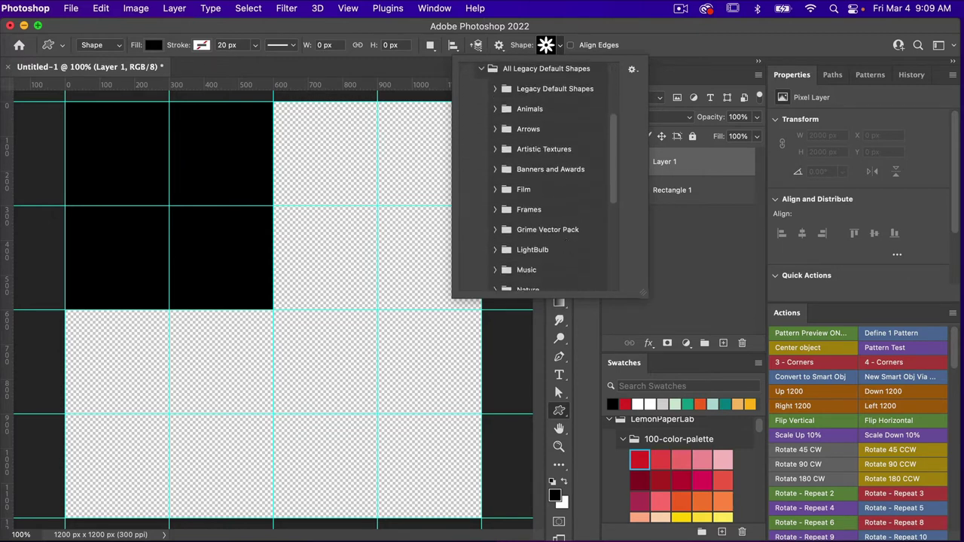
{"action": "scroll", "coordinate": [567, 239], "scroll_direction": "down", "scroll_amount": 1}
{"action": "scroll", "coordinate": [567, 236], "scroll_direction": "down", "scroll_amount": 1}
{"action": "scroll", "coordinate": [566, 237], "scroll_direction": "down", "scroll_amount": 2}
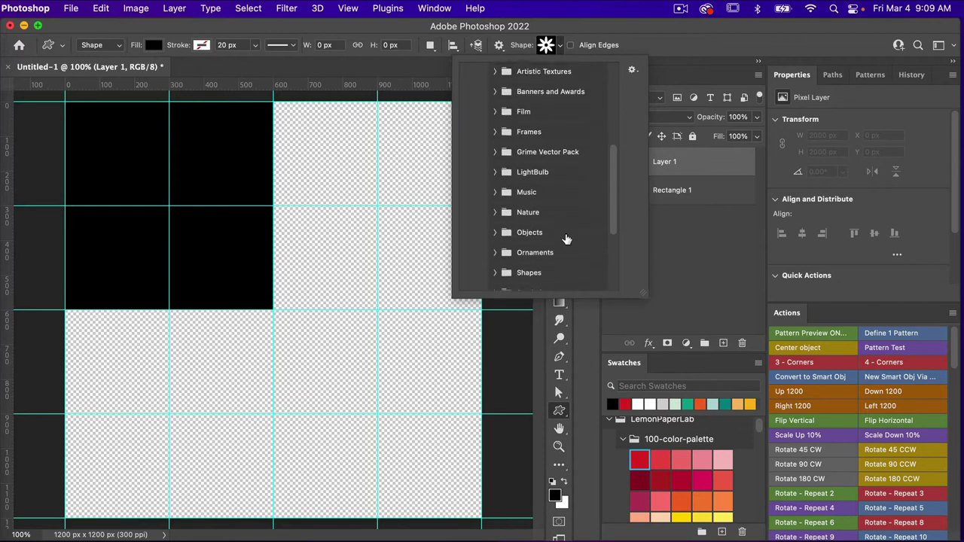
{"action": "left_click", "coordinate": [504, 226]}
{"action": "scroll", "coordinate": [563, 239], "scroll_direction": "down", "scroll_amount": 1}
{"action": "scroll", "coordinate": [563, 240], "scroll_direction": "down", "scroll_amount": 4}
{"action": "scroll", "coordinate": [557, 229], "scroll_direction": "down", "scroll_amount": 1}
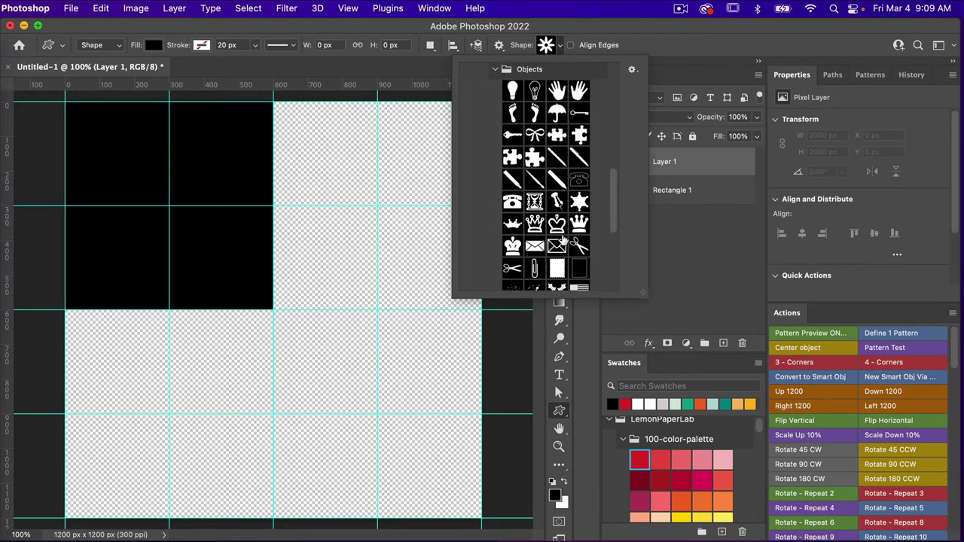
{"action": "scroll", "coordinate": [554, 224], "scroll_direction": "down", "scroll_amount": 1}
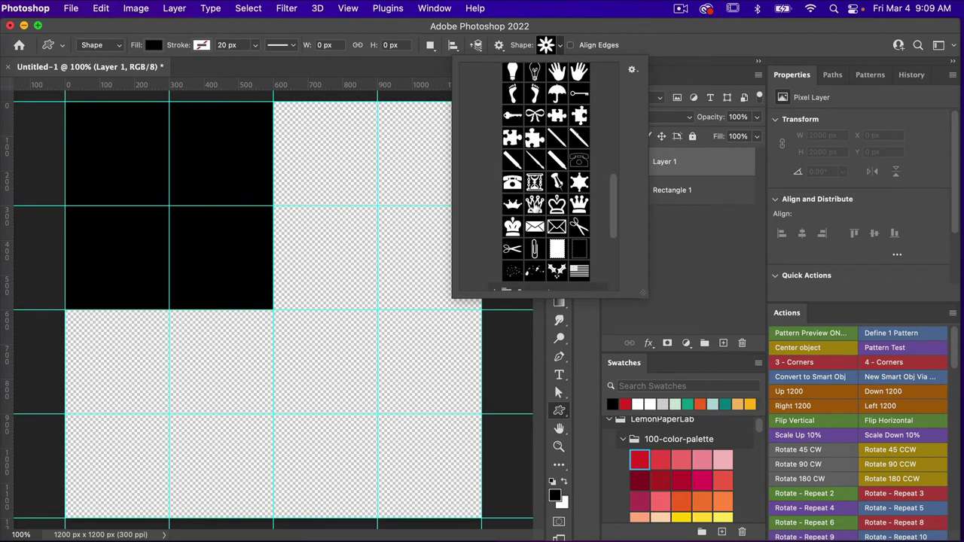
{"action": "left_click", "coordinate": [535, 203]}
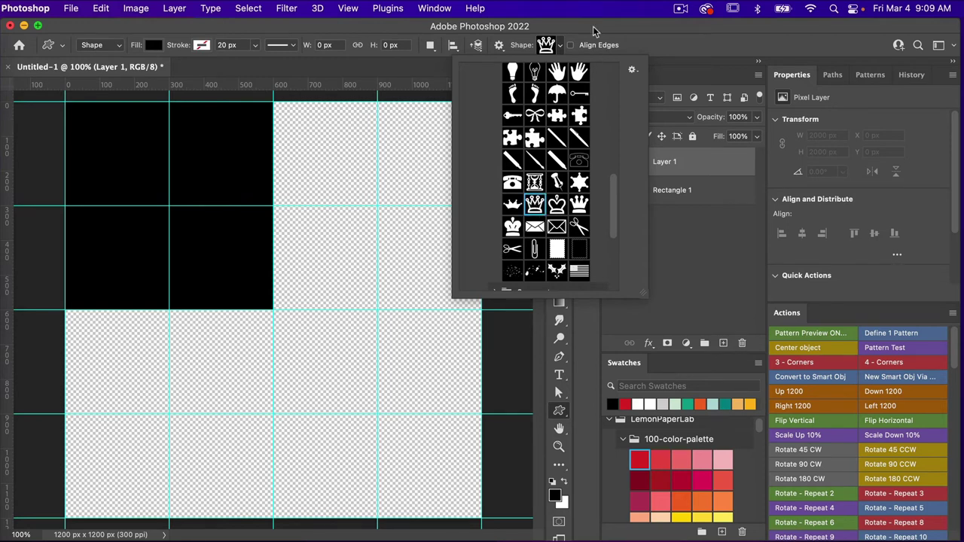
{"action": "left_click", "coordinate": [593, 26]}
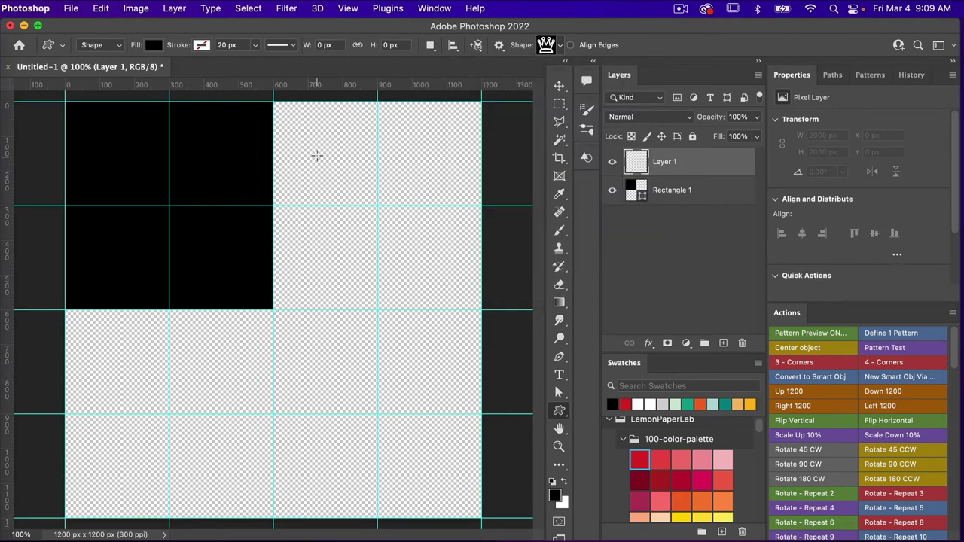
Step: Draw a black crown in the top-right grid square and nudge it slightly down
{"action": "left_click_drag", "start_coordinate": [313, 148], "coordinate": [378, 230]}
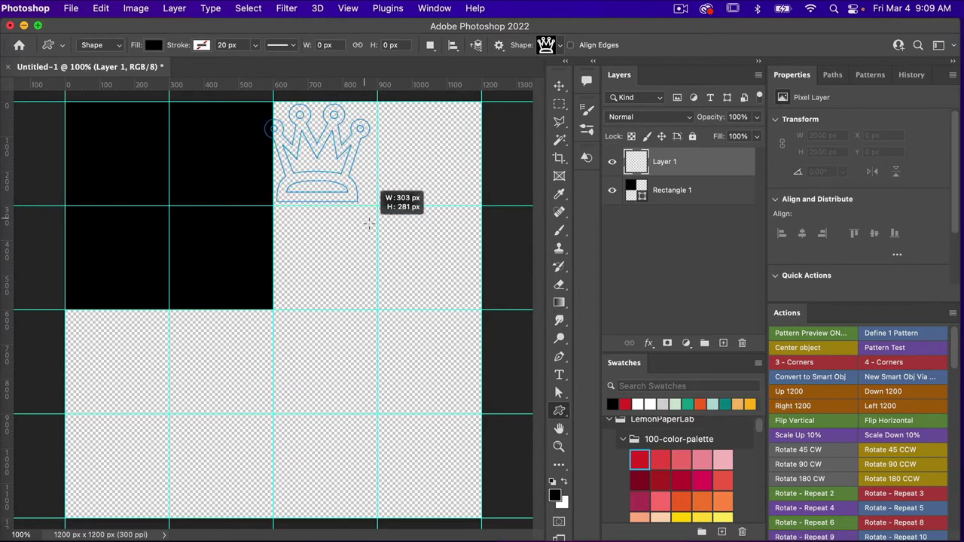
{"action": "left_click_drag", "start_coordinate": [379, 231], "coordinate": [438, 268]}
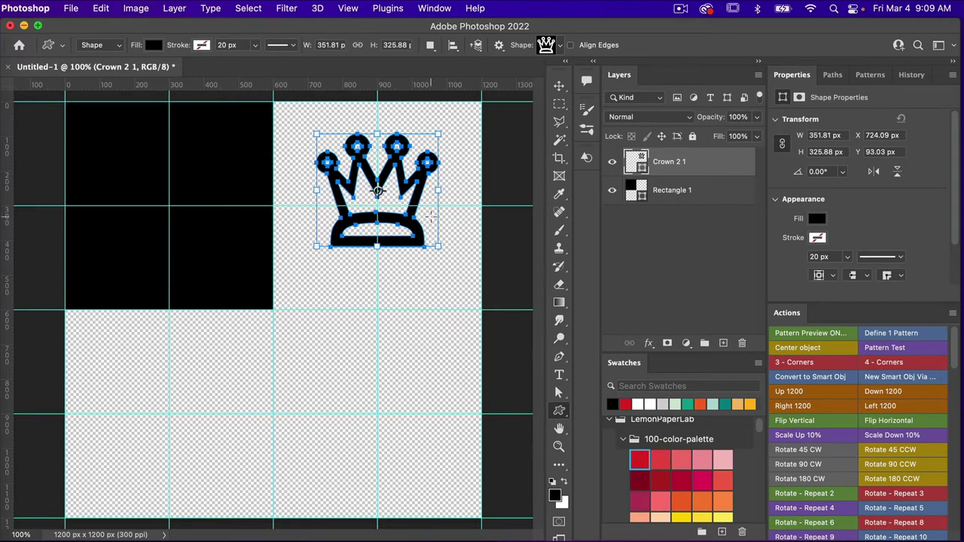
{"action": "key", "text": "v"}
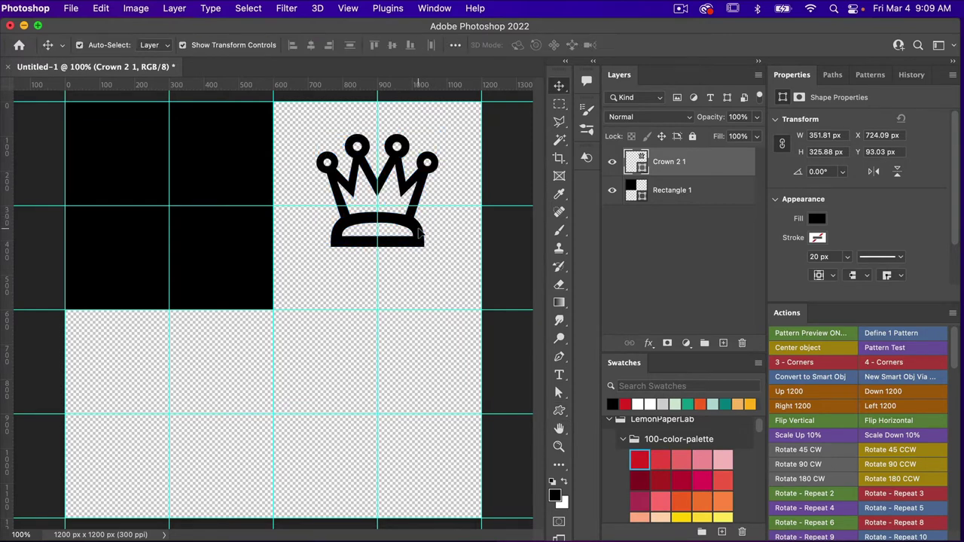
{"action": "left_click_drag", "start_coordinate": [420, 230], "coordinate": [420, 244]}
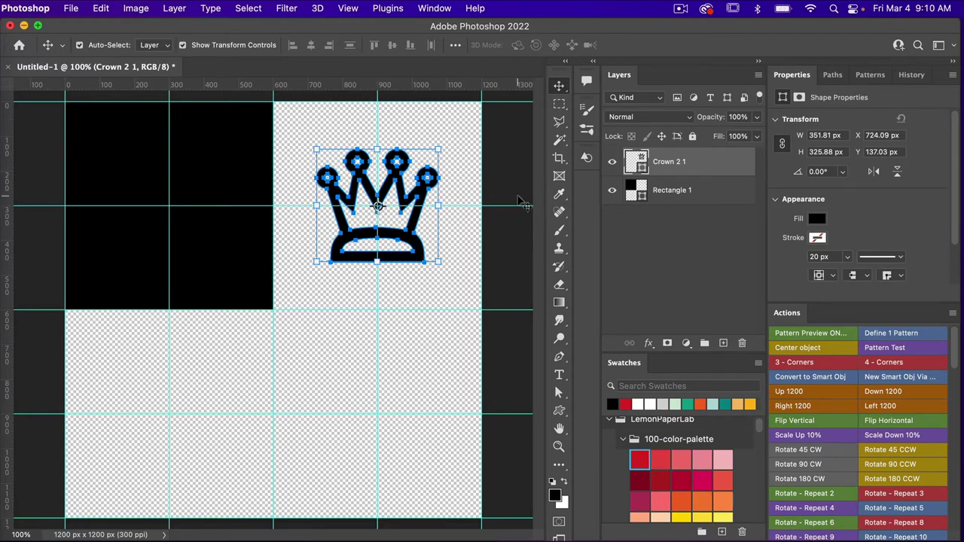
Step: Duplicate the crown, fill the copy white, and move it to X 300, Y 300 px
{"action": "key", "text": "ctrl+j"}
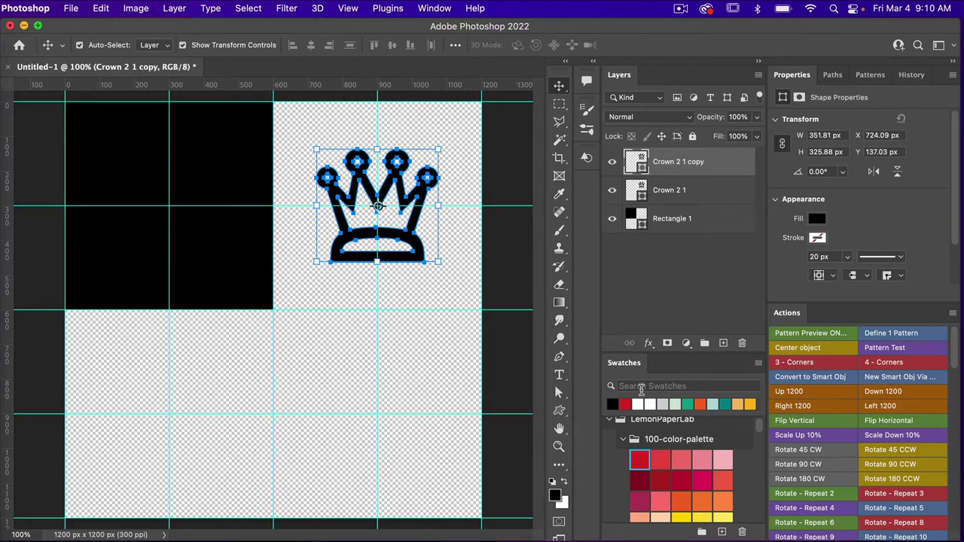
{"action": "left_click", "coordinate": [638, 405]}
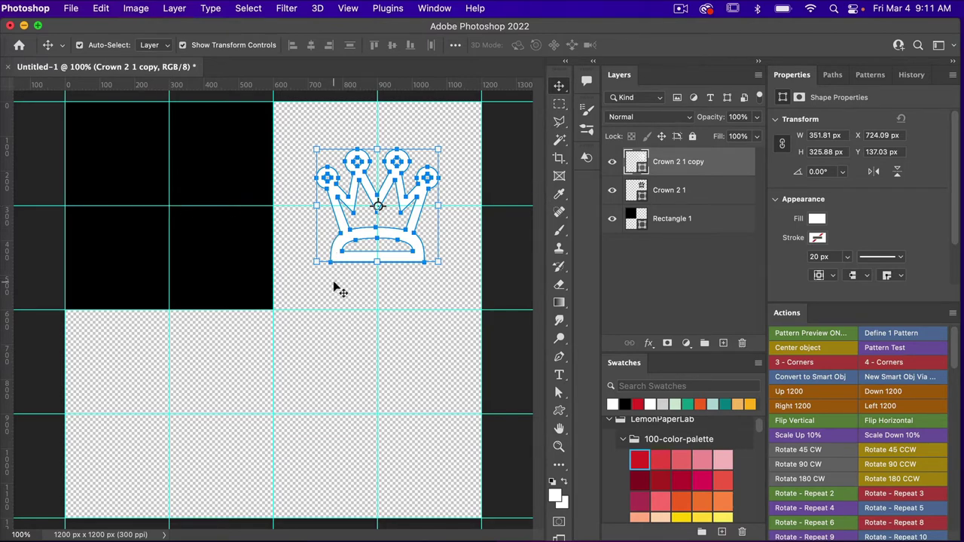
{"action": "key", "text": "ctrl+t"}
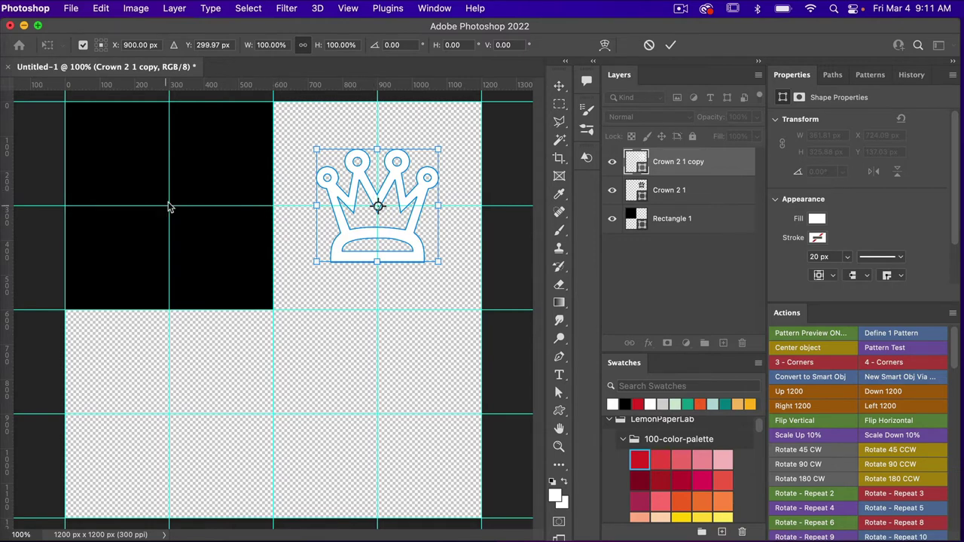
{"action": "left_click", "coordinate": [135, 45]}
{"action": "type", "text": "300"}
{"action": "key", "text": "Return"}
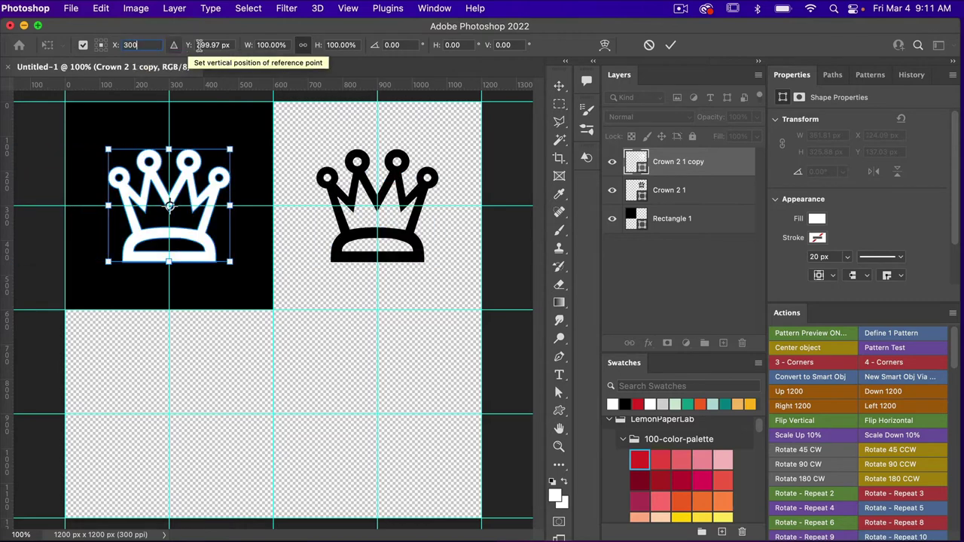
{"action": "left_click", "coordinate": [213, 45]}
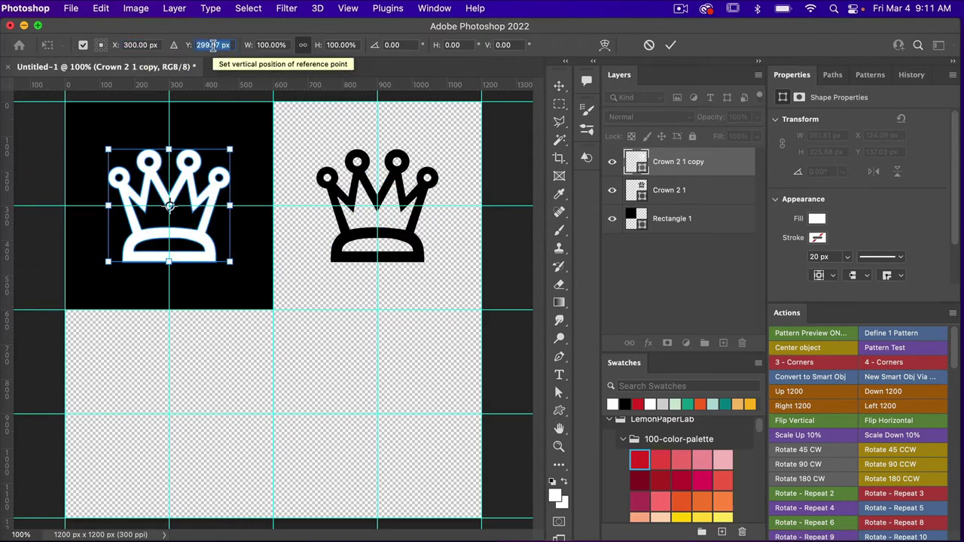
{"action": "type", "text": "300"}
{"action": "left_click", "coordinate": [670, 45]}
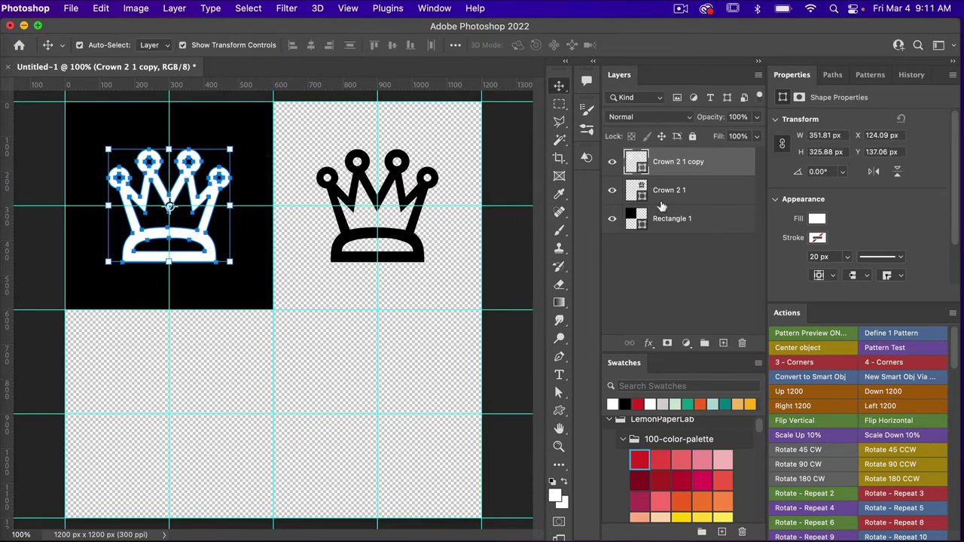
Step: Convert the white crown copy and Rectangle 1 together into one smart object
{"action": "left_click_drag", "start_coordinate": [666, 219], "coordinate": [670, 165]}
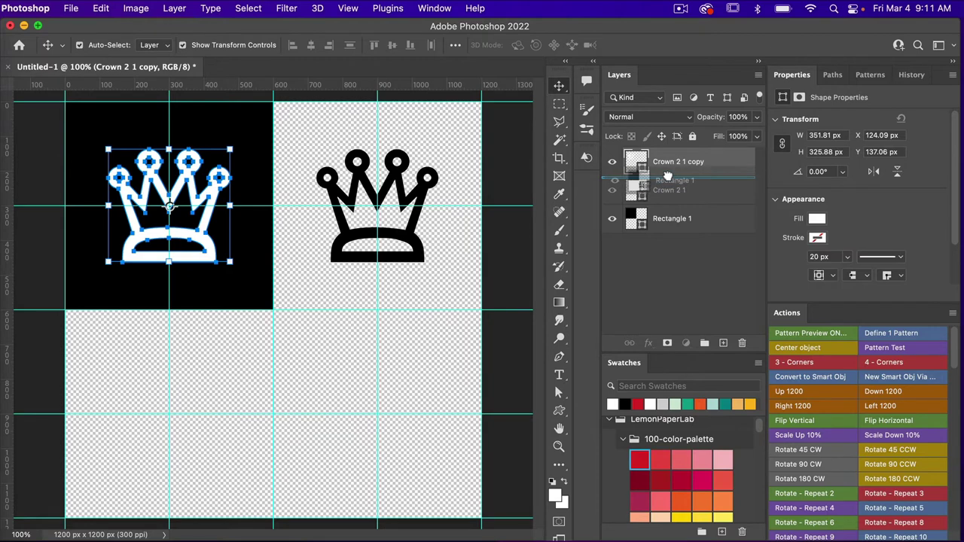
{"action": "left_click", "coordinate": [670, 164]}
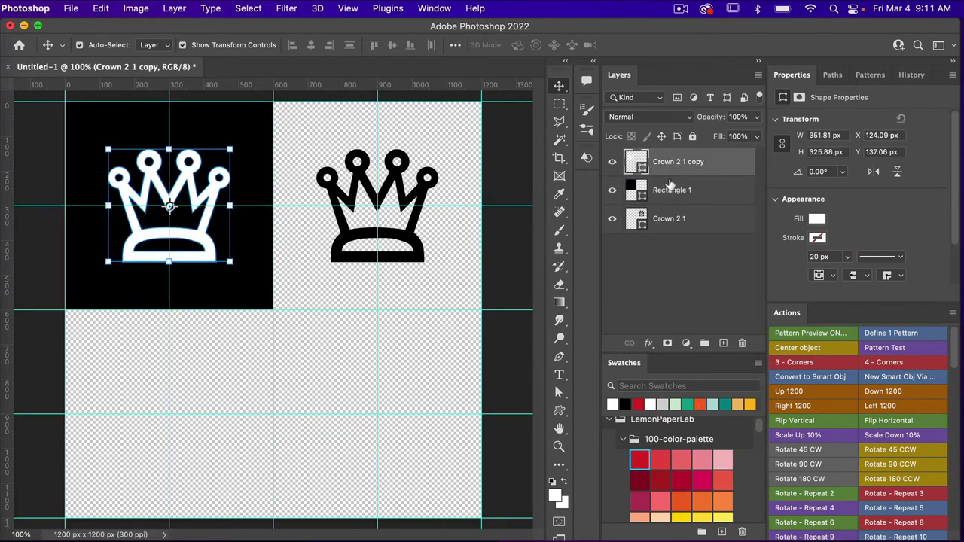
{"action": "left_click", "coordinate": [669, 195], "text": "shift"}
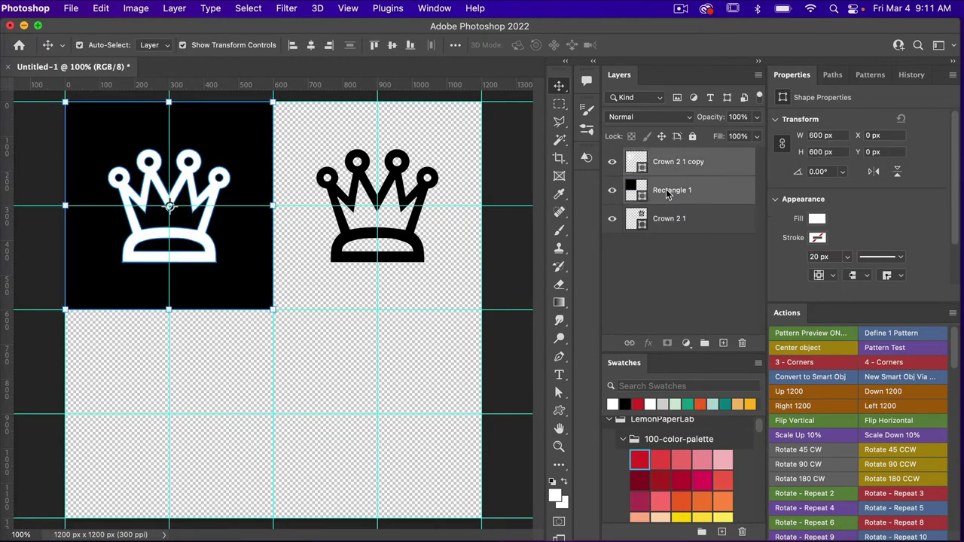
{"action": "right_click", "coordinate": [719, 195]}
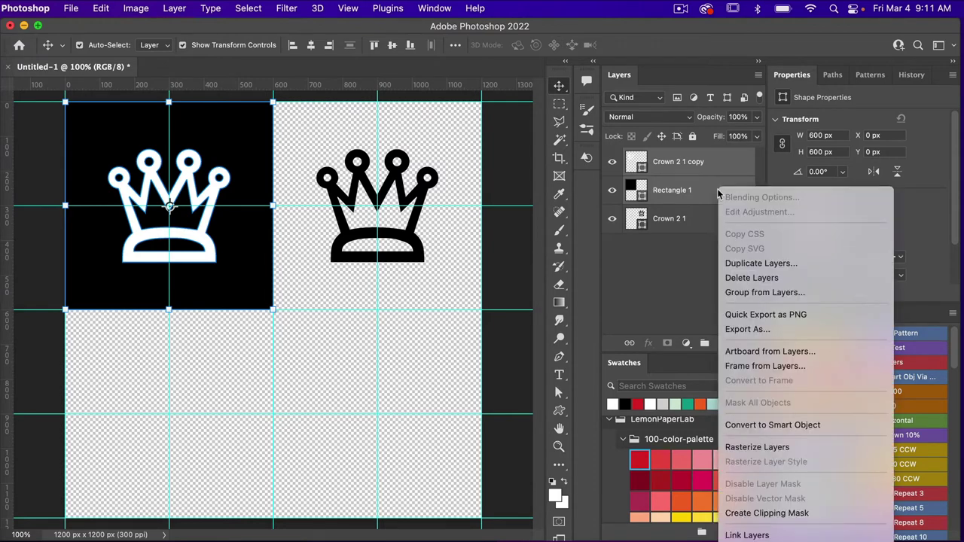
{"action": "left_click", "coordinate": [753, 425]}
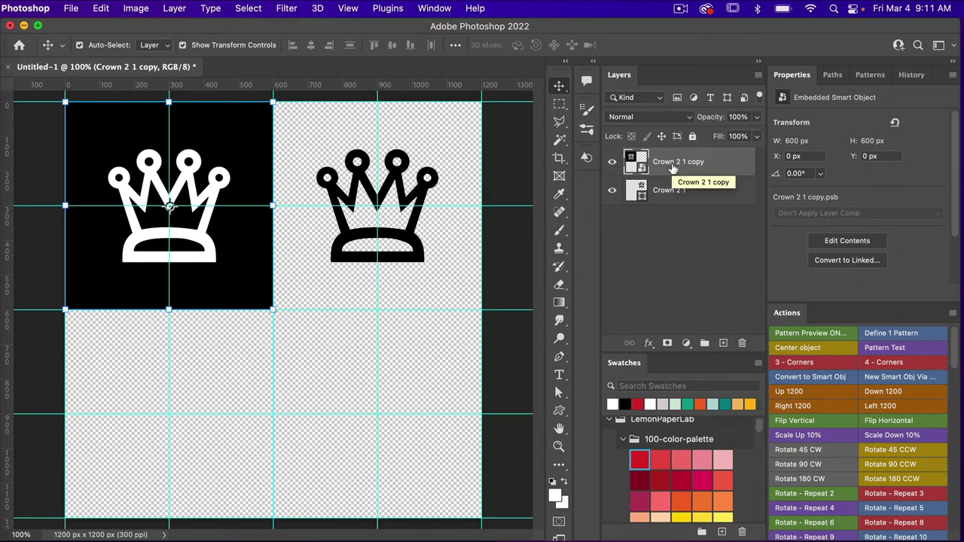
Step: Duplicate the crown tile and move the copy to X 900, Y 900 px
{"action": "key", "text": "ctrl+j"}
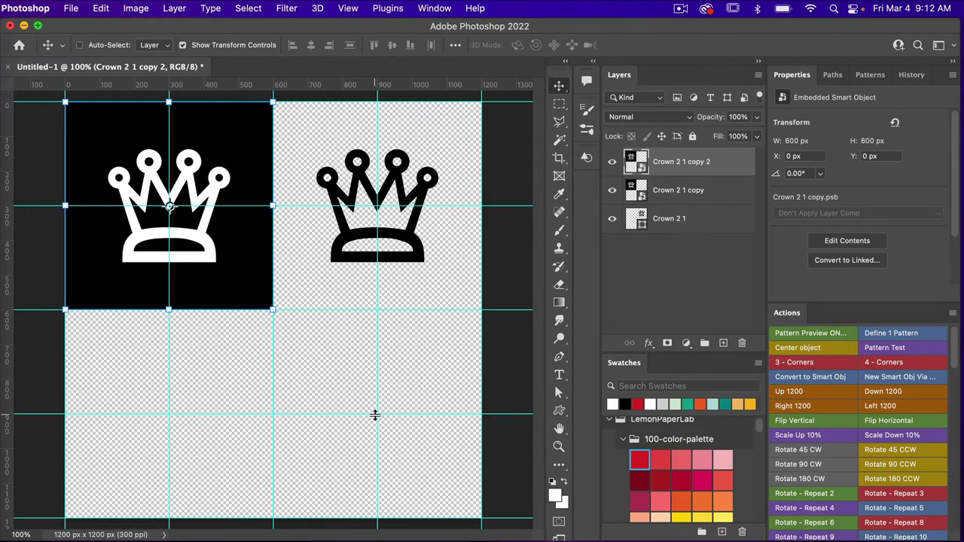
{"action": "key", "text": "ctrl+t"}
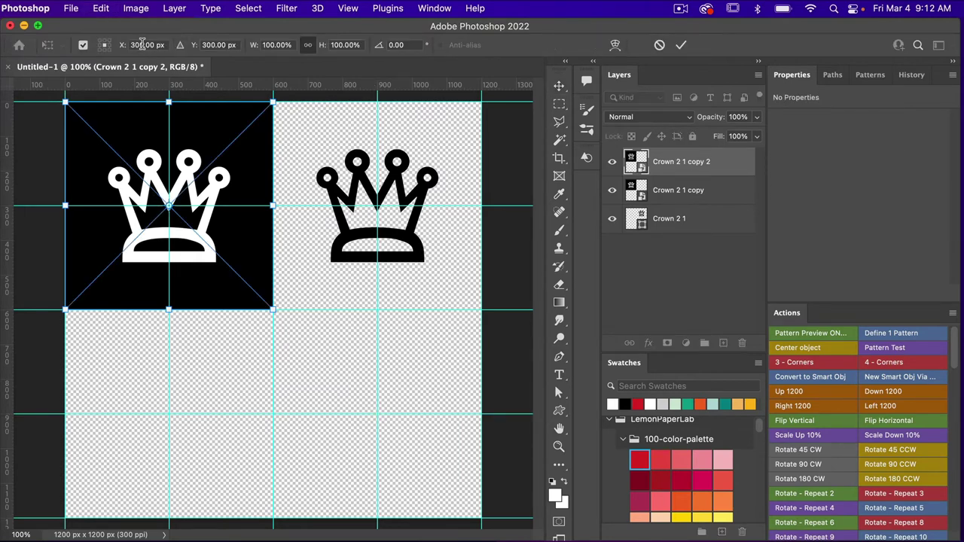
{"action": "left_click", "coordinate": [141, 45]}
{"action": "type", "text": "900"}
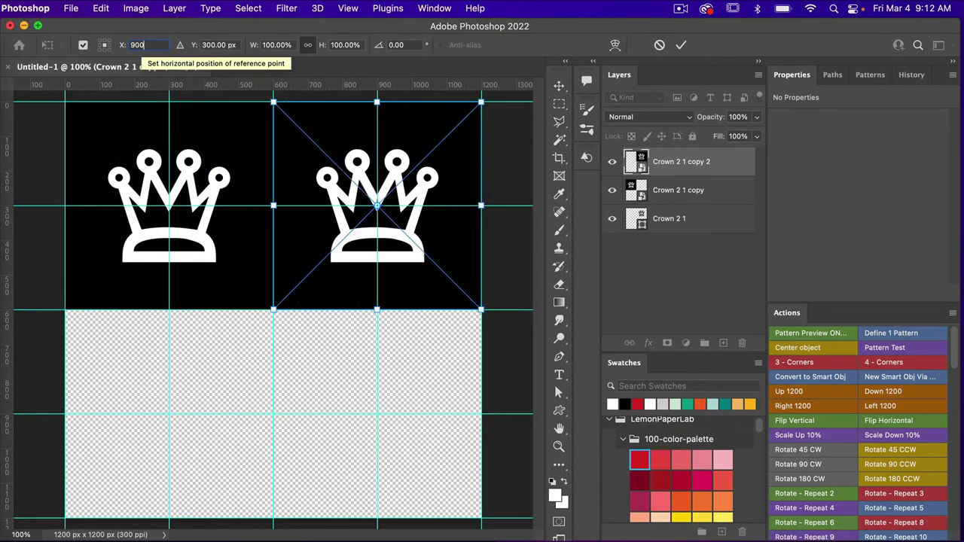
{"action": "left_click", "coordinate": [218, 44]}
{"action": "type", "text": "90"}
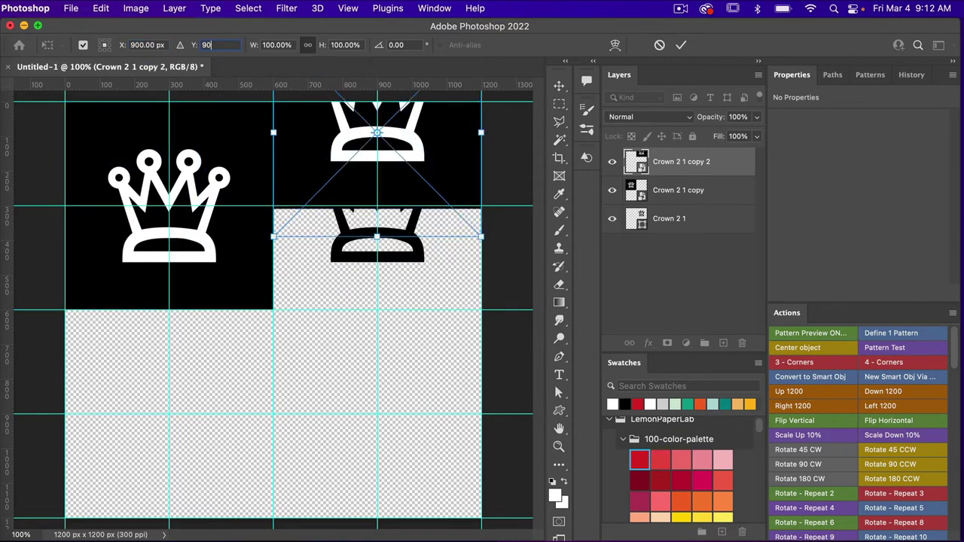
{"action": "type", "text": "0"}
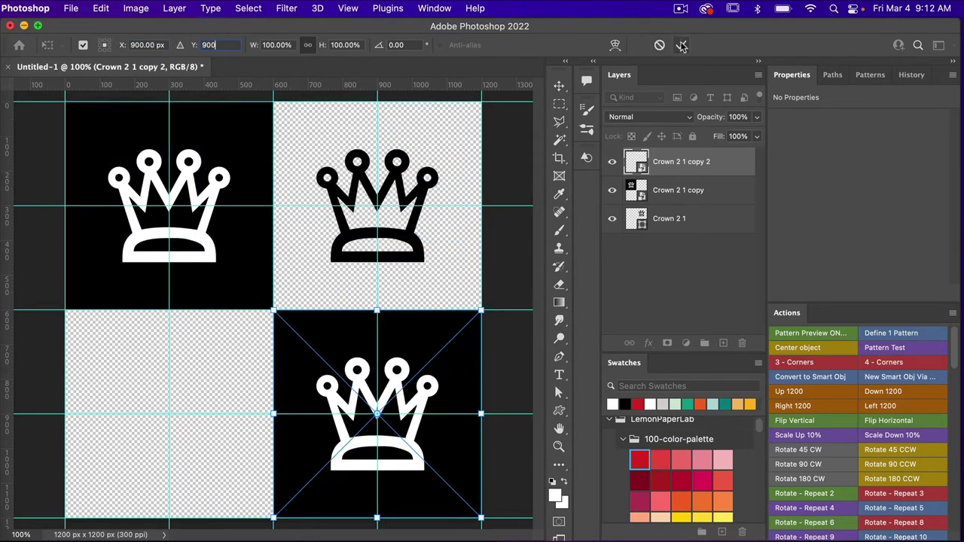
{"action": "left_click", "coordinate": [681, 45]}
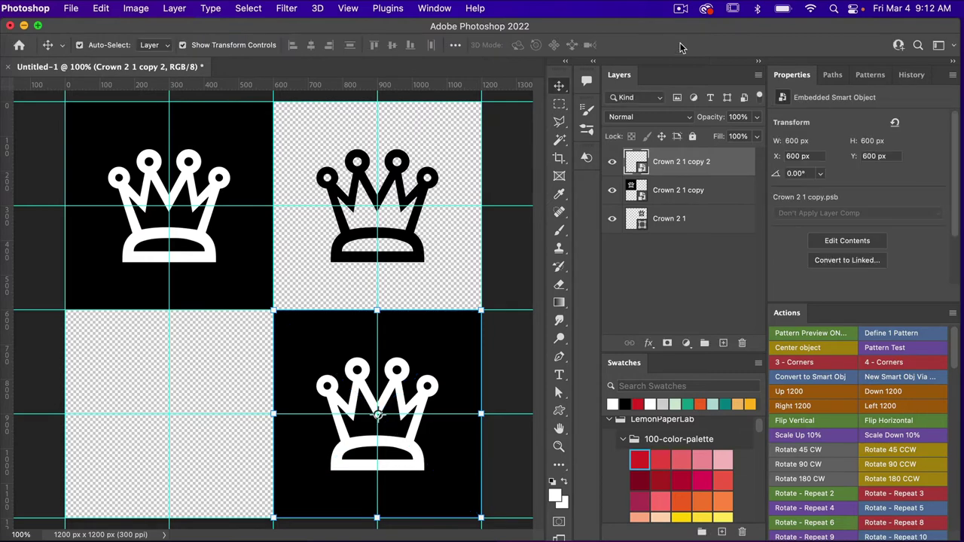
Step: Convert the original black crown layer into a smart object
{"action": "left_click", "coordinate": [671, 219]}
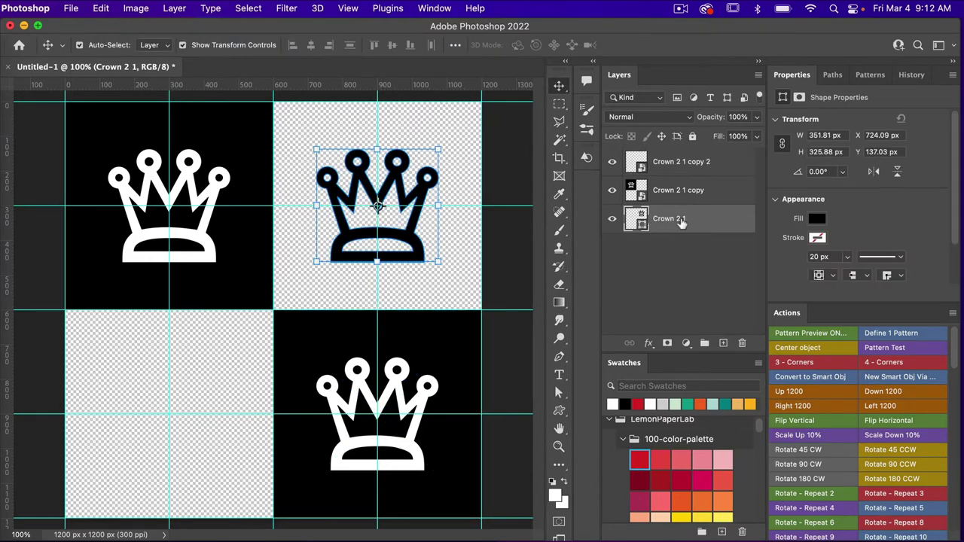
{"action": "right_click", "coordinate": [681, 219]}
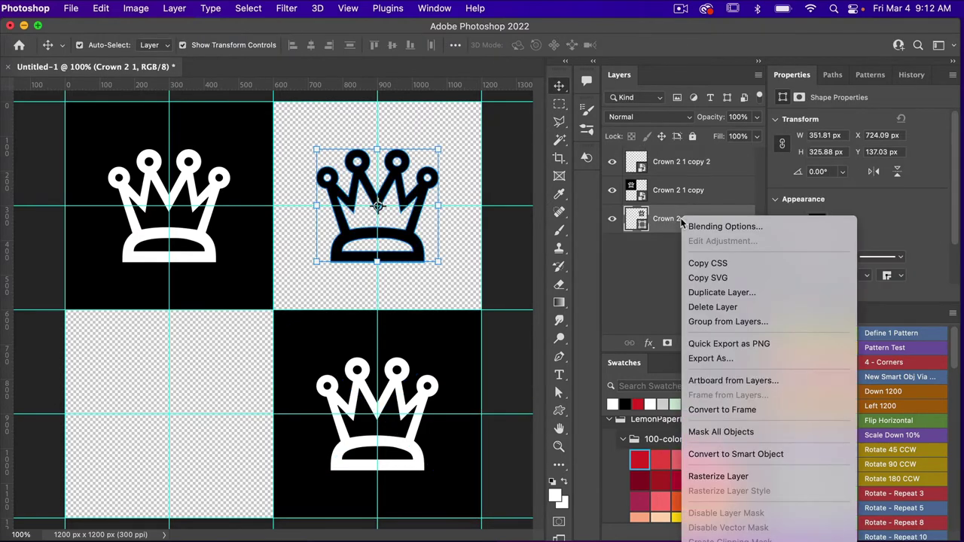
{"action": "left_click", "coordinate": [737, 455]}
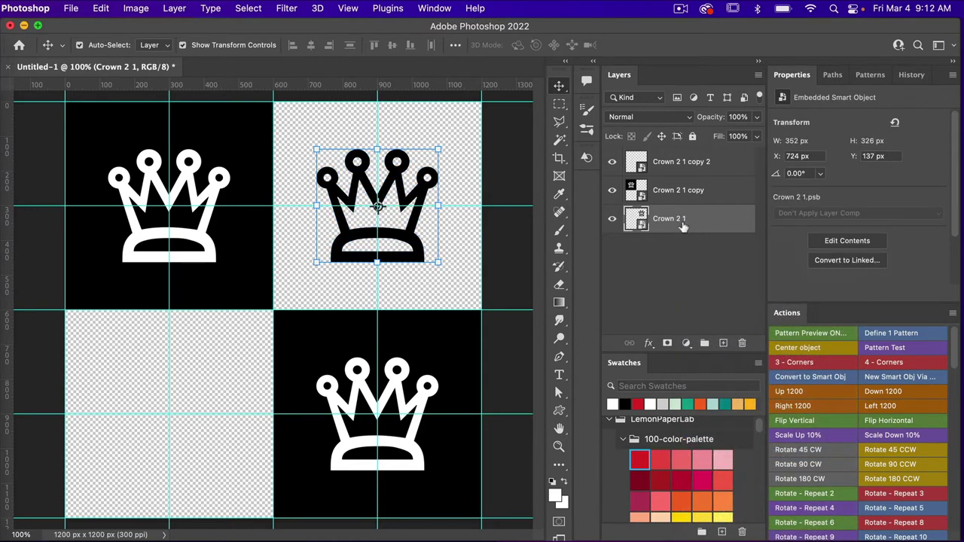
Step: Duplicate the black crown and move the copy to X 300, Y 900 px
{"action": "key", "text": "super+j"}
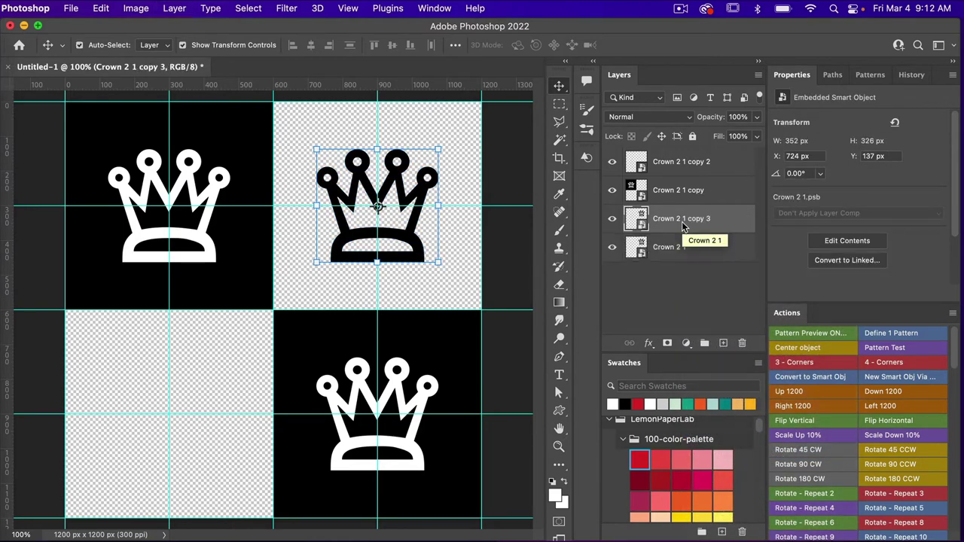
{"action": "key", "text": "super+t"}
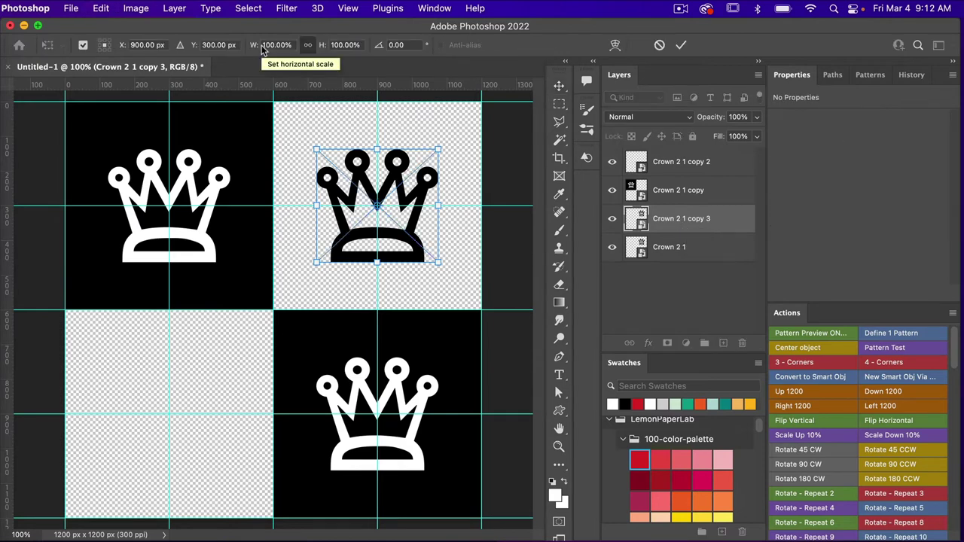
{"action": "left_click", "coordinate": [138, 45]}
{"action": "type", "text": "300"}
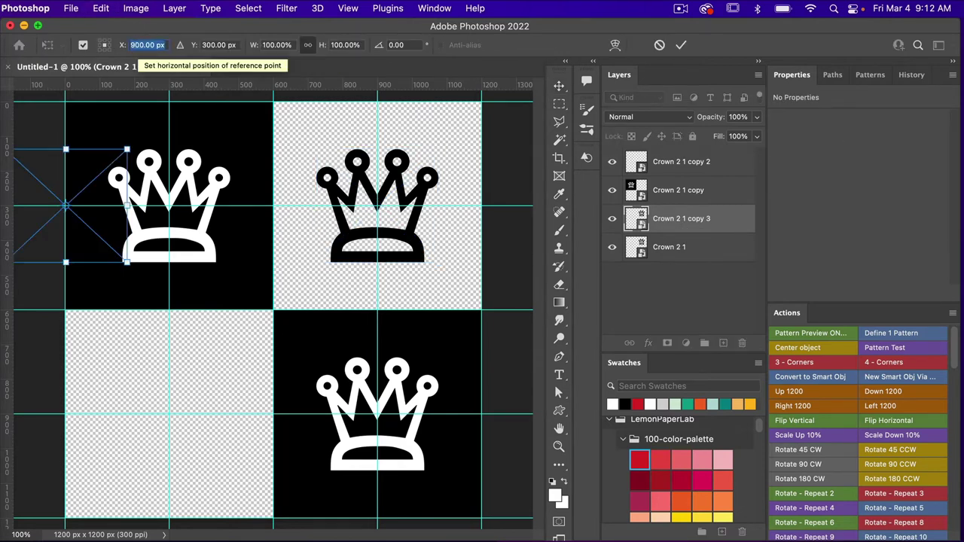
{"action": "key", "text": "Tab"}
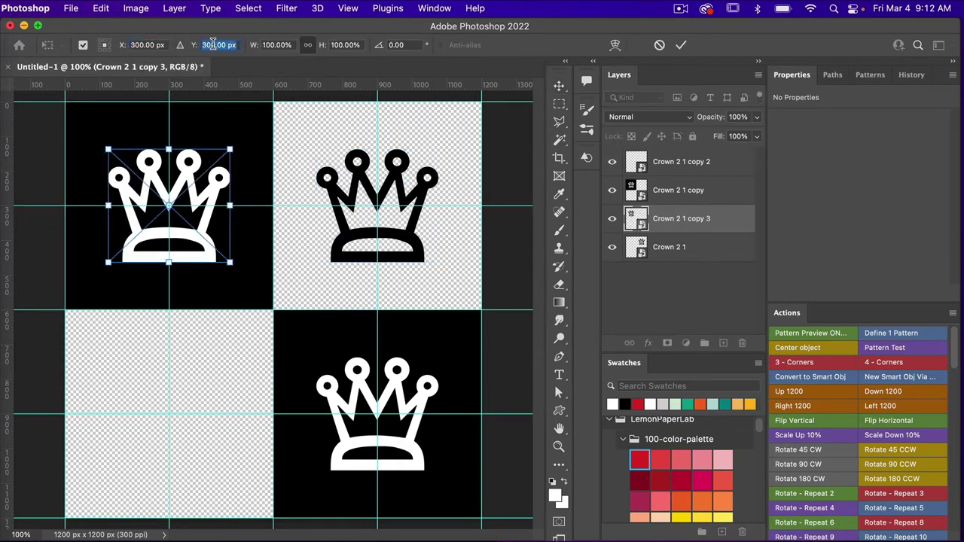
{"action": "type", "text": "900"}
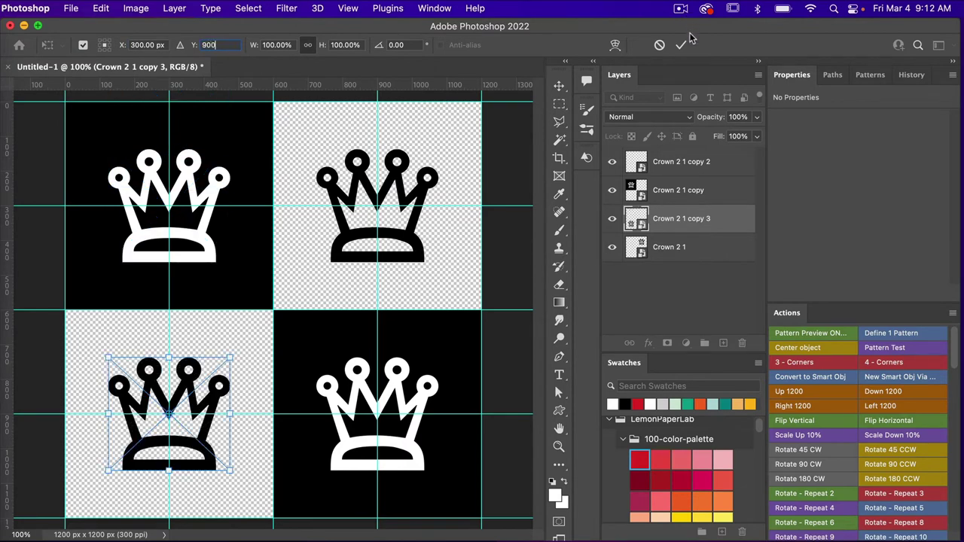
{"action": "key", "text": "Return"}
{"action": "left_click", "coordinate": [681, 46]}
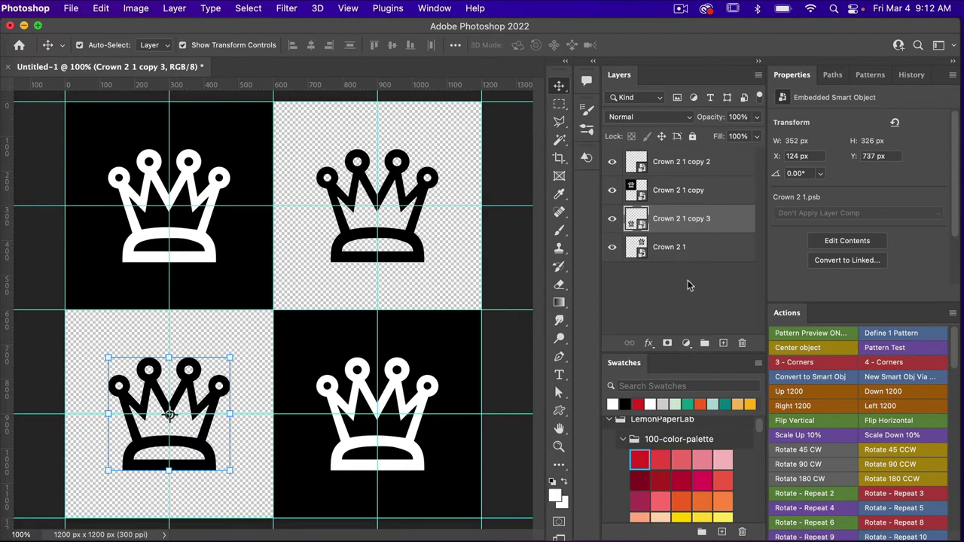
Step: Add a white Solid Color fill layer, Color Fill 1, and move it below all the crowns
{"action": "left_click", "coordinate": [686, 344]}
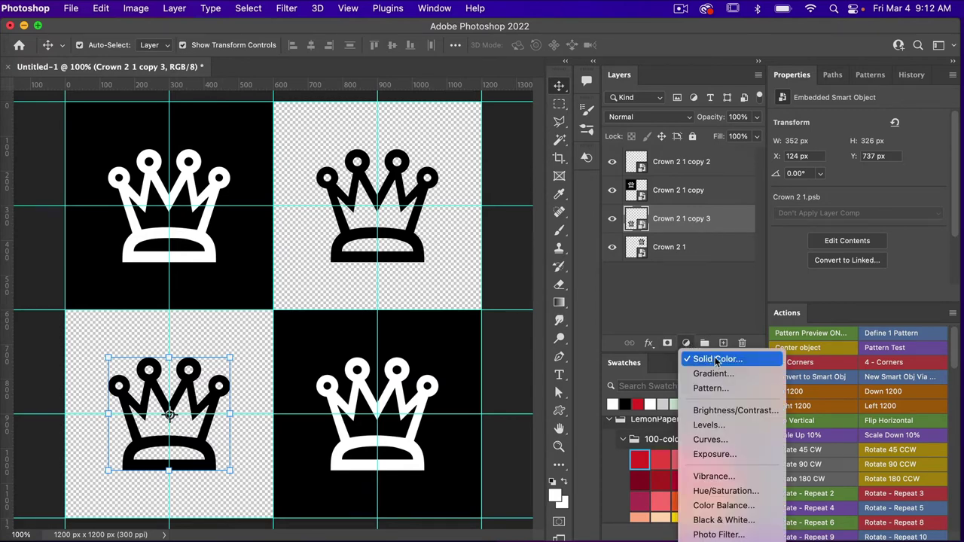
{"action": "left_click", "coordinate": [716, 360]}
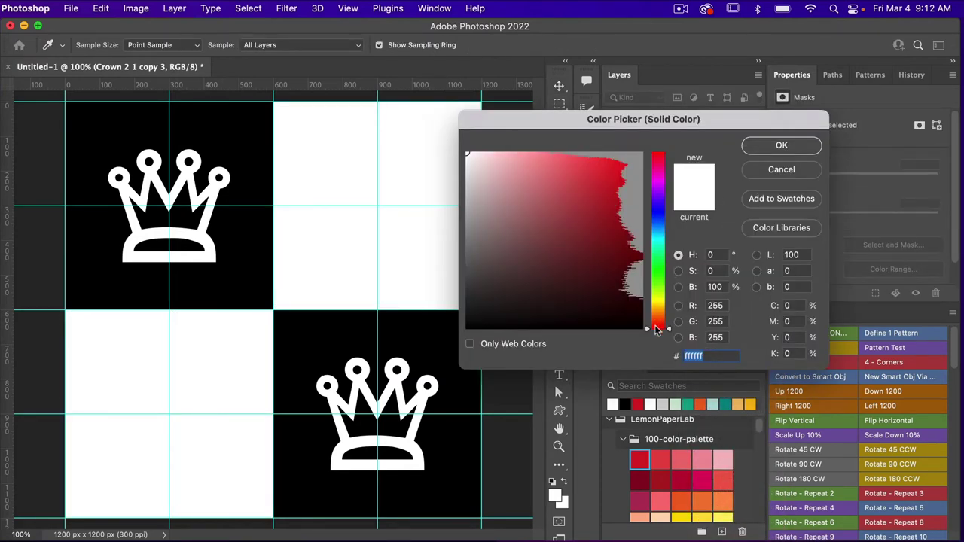
{"action": "left_click", "coordinate": [780, 145]}
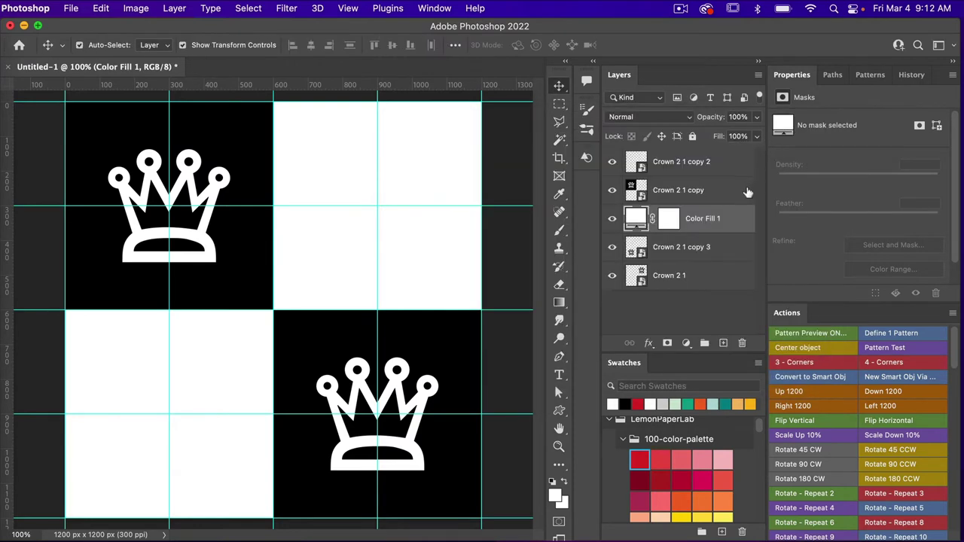
{"action": "left_click_drag", "start_coordinate": [694, 226], "coordinate": [685, 290]}
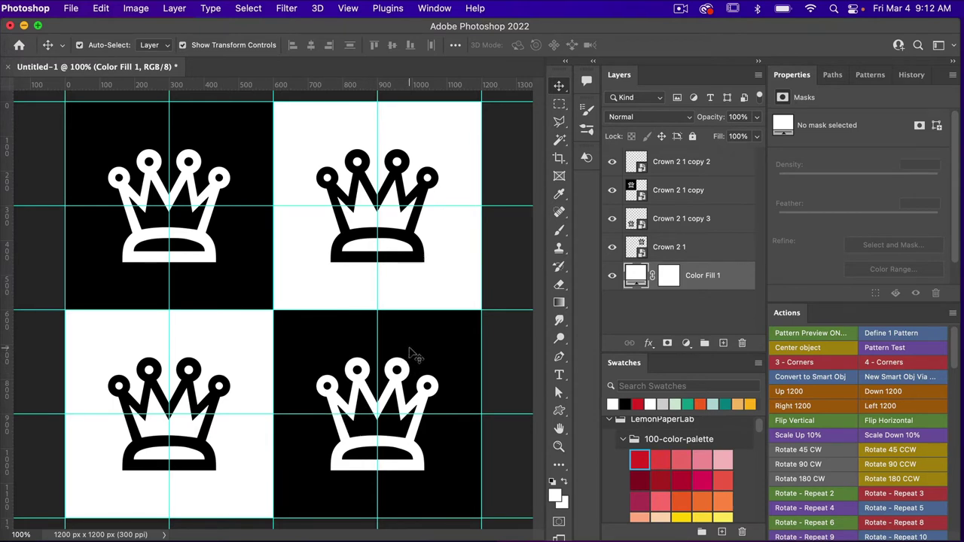
Step: Define the four-crown tile as a new pattern named Pattern 1971
{"action": "left_click", "coordinate": [101, 8]}
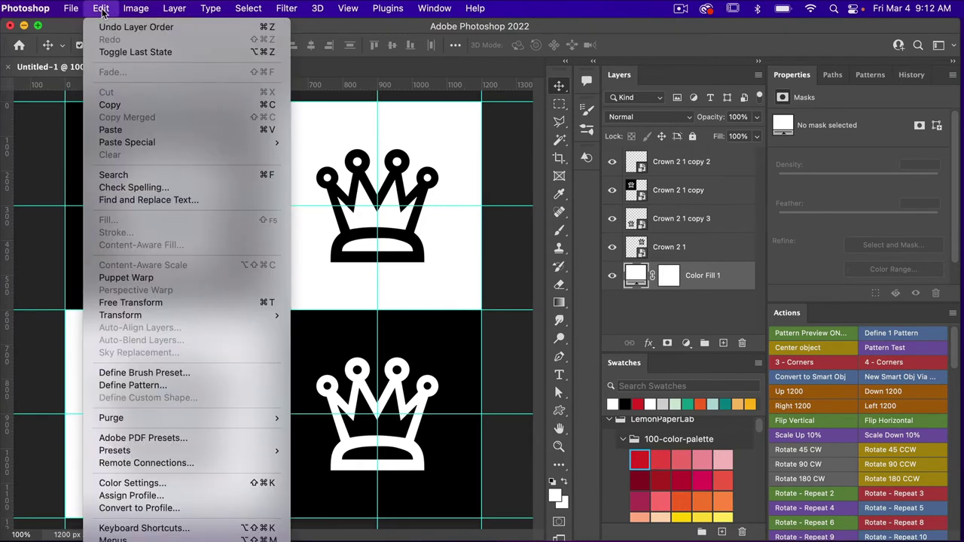
{"action": "left_click", "coordinate": [132, 386]}
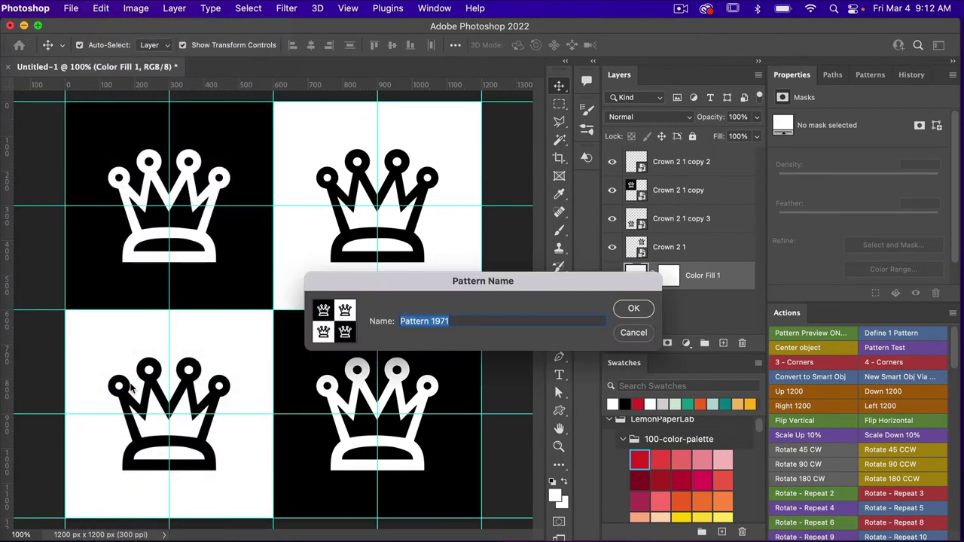
{"action": "left_click", "coordinate": [635, 310]}
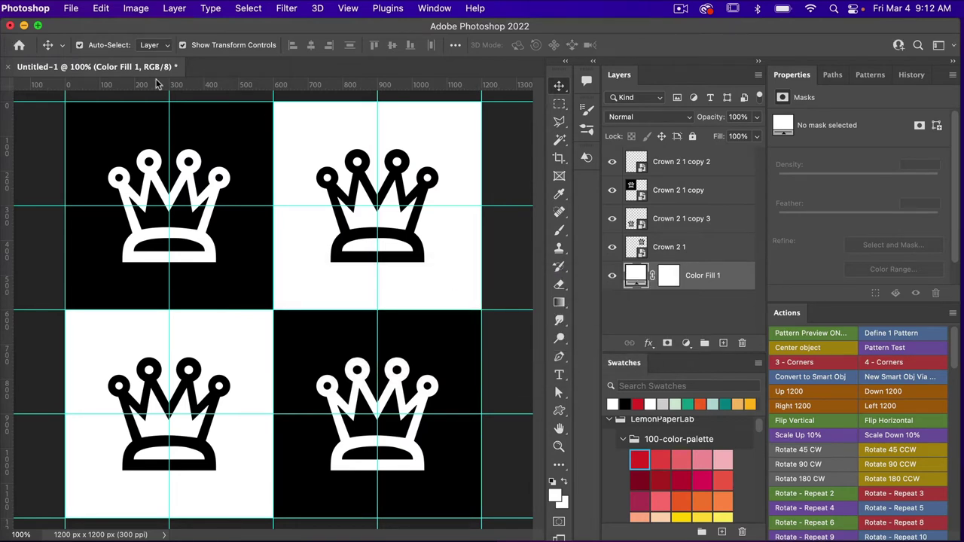
{"action": "left_click", "coordinate": [71, 9]}
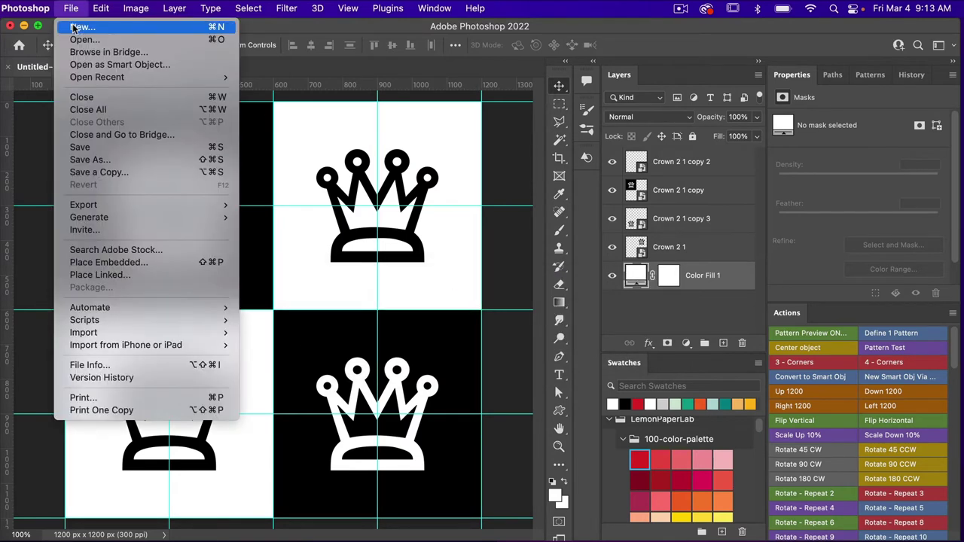
Step: Create a new document from the 3600 × 3600 px, 300 ppi preset with Artboards enabled
{"action": "left_click", "coordinate": [74, 29]}
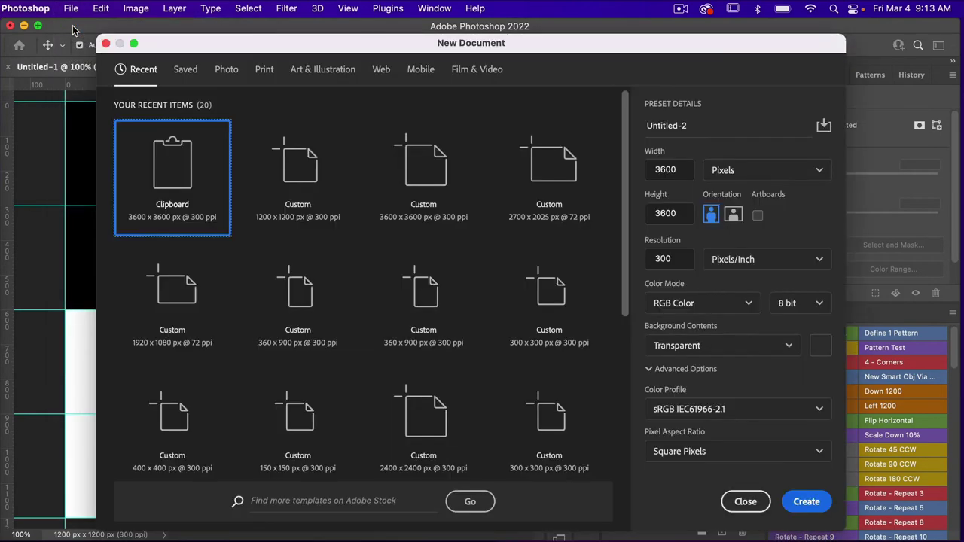
{"action": "left_click", "coordinate": [424, 174]}
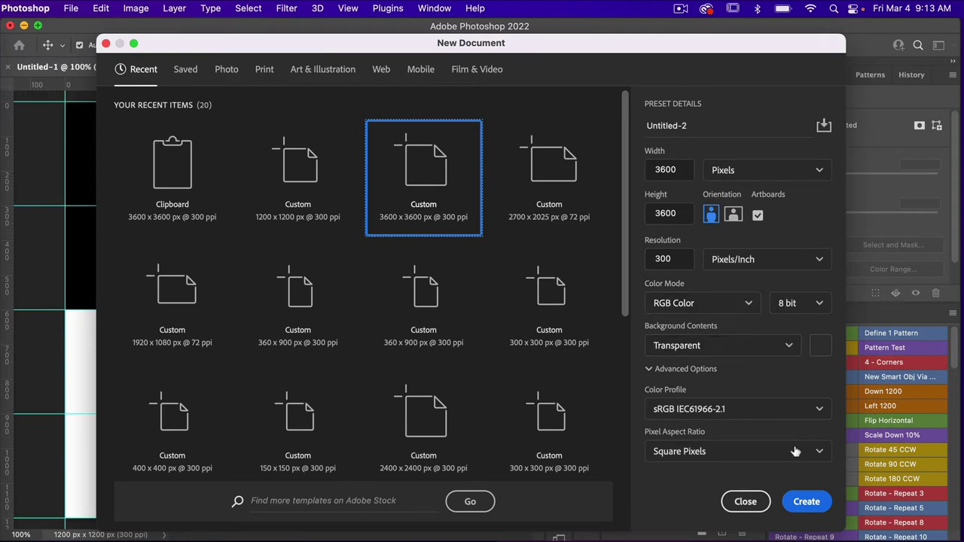
{"action": "left_click", "coordinate": [807, 503]}
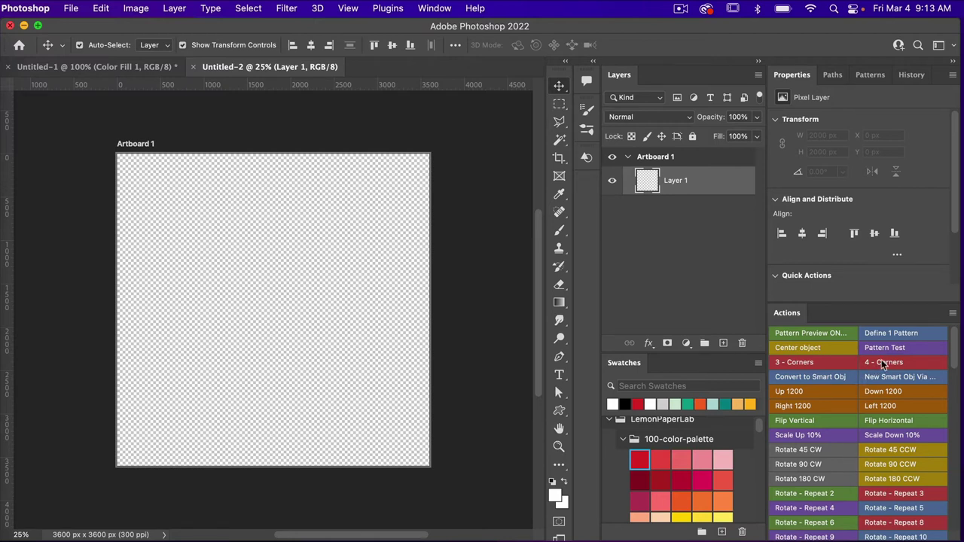
Step: Run the Pattern Preview action, apply the crown pattern to Pattern Fill 1, and hide Color Fill 2
{"action": "left_click", "coordinate": [908, 347]}
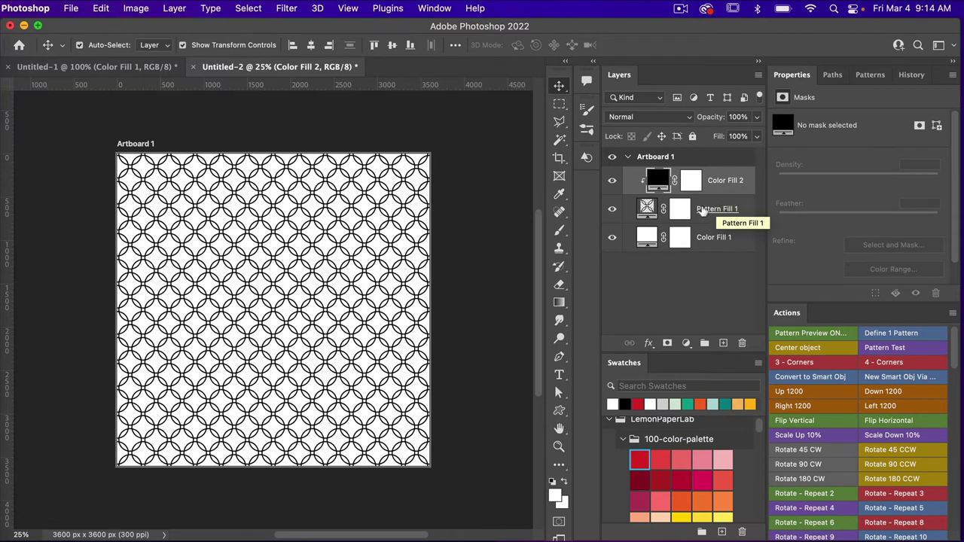
{"action": "left_click", "coordinate": [703, 211]}
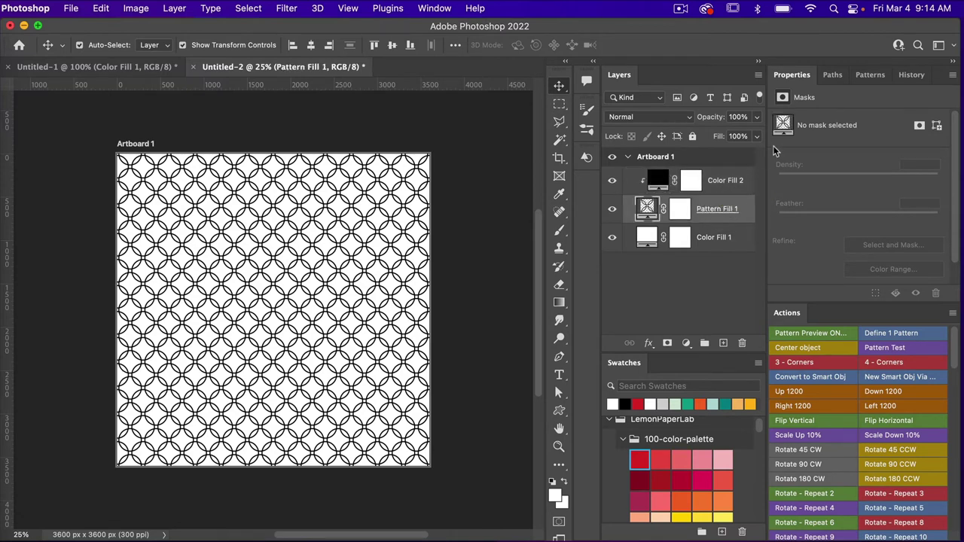
{"action": "left_click", "coordinate": [866, 74]}
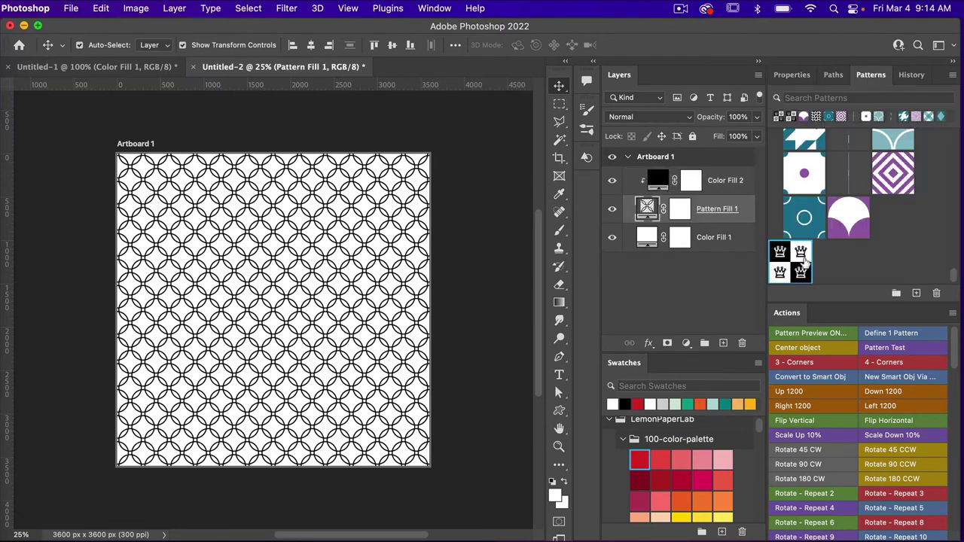
{"action": "left_click", "coordinate": [435, 9]}
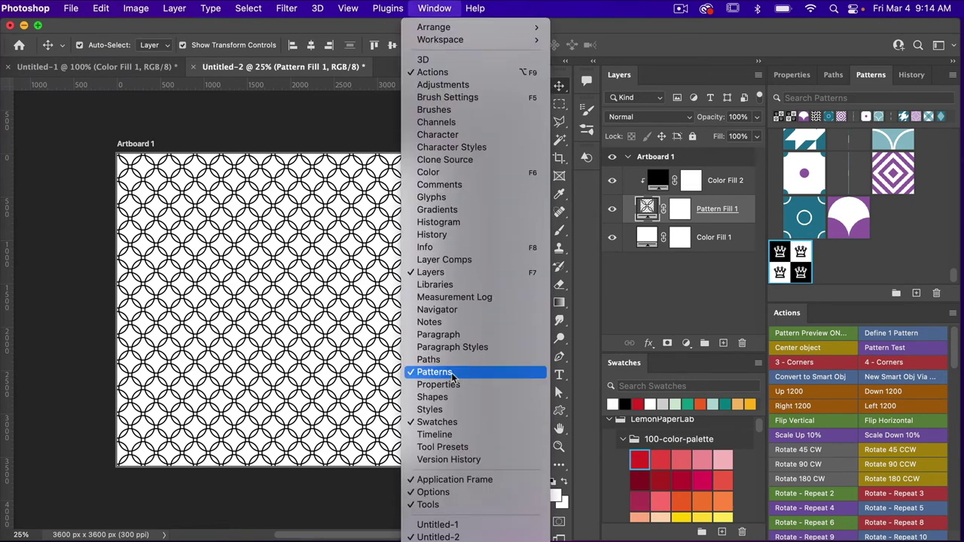
{"action": "left_click", "coordinate": [829, 270]}
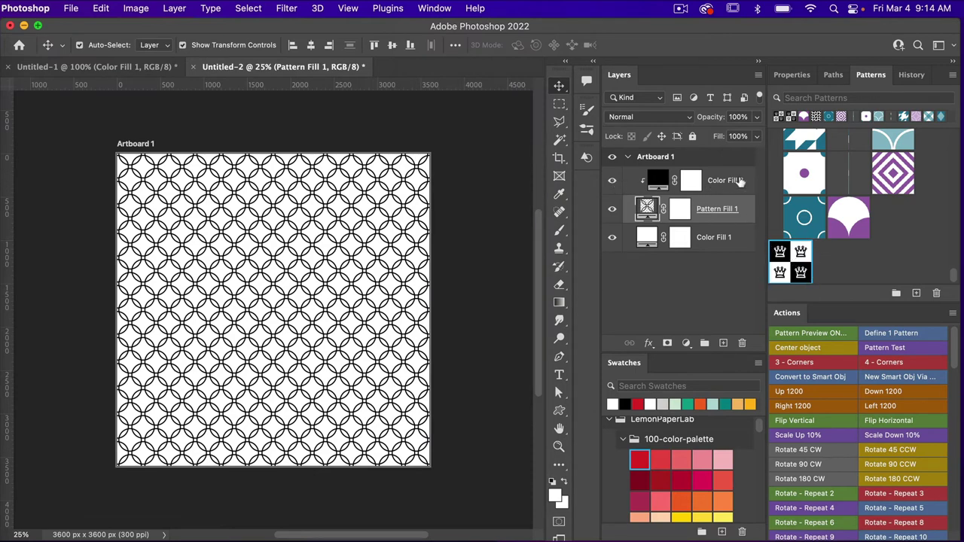
{"action": "left_click", "coordinate": [612, 181]}
{"action": "left_click", "coordinate": [790, 256]}
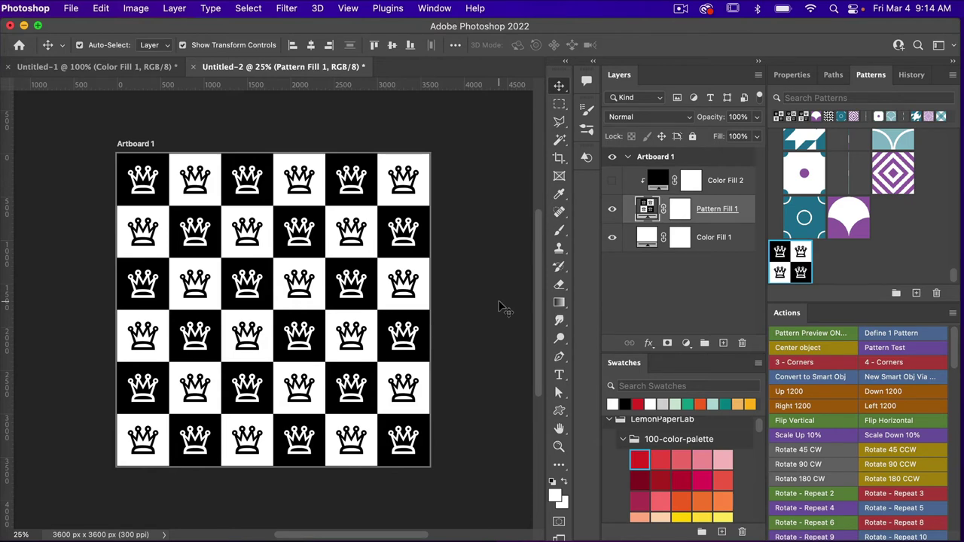
Step: Open the Crown 2 1 copy smart object in the crown tile document
{"action": "left_click", "coordinate": [88, 68]}
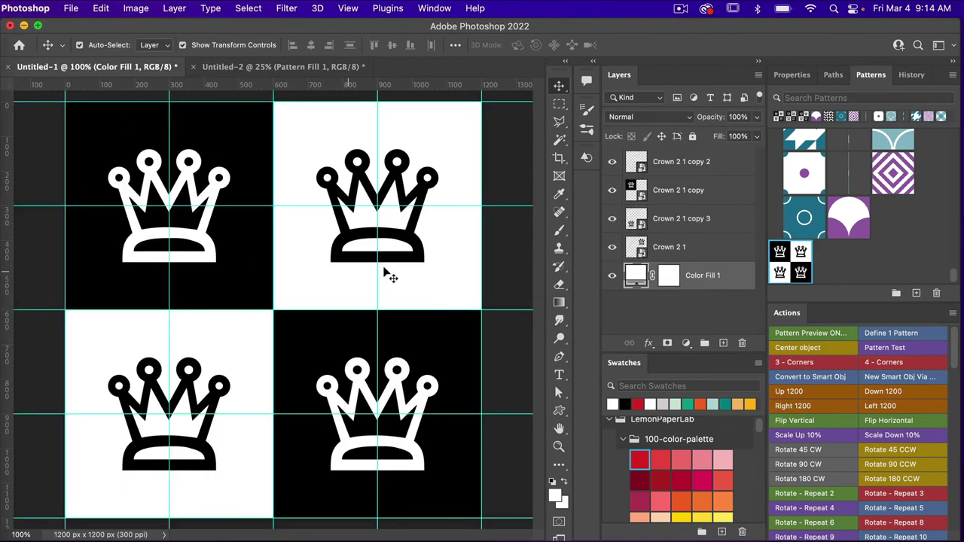
{"action": "left_click", "coordinate": [671, 190]}
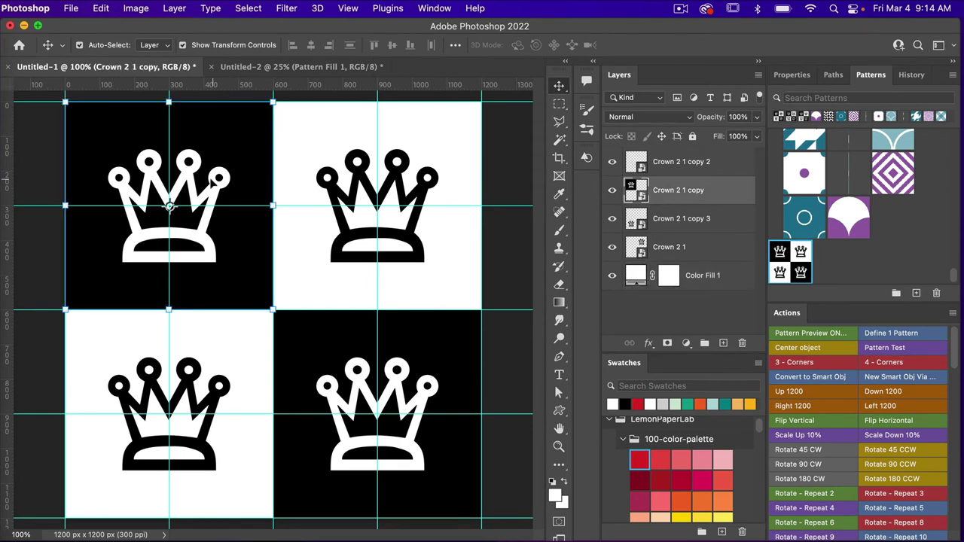
{"action": "double_click", "coordinate": [639, 194]}
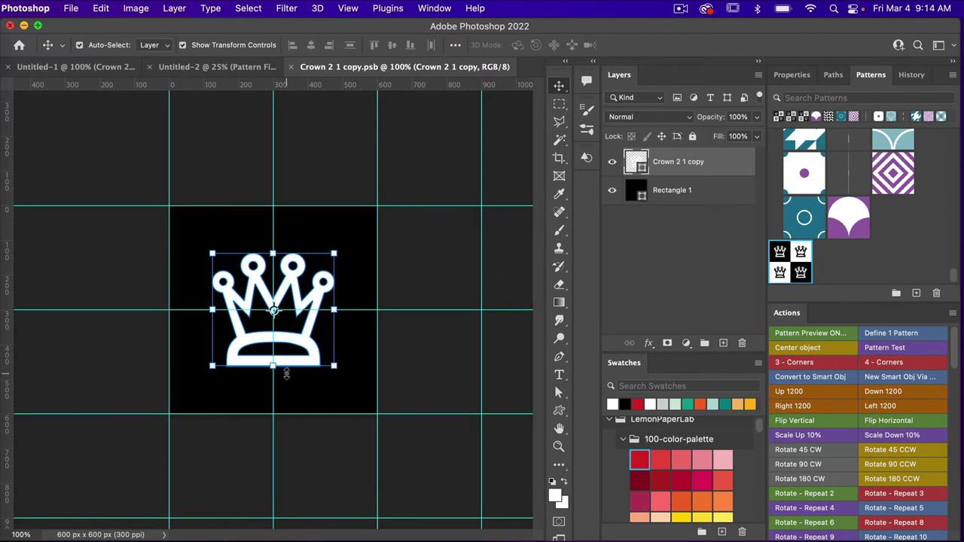
Step: Cut the crown out of the black square, then save and close the smart object
{"action": "left_click", "coordinate": [698, 191]}
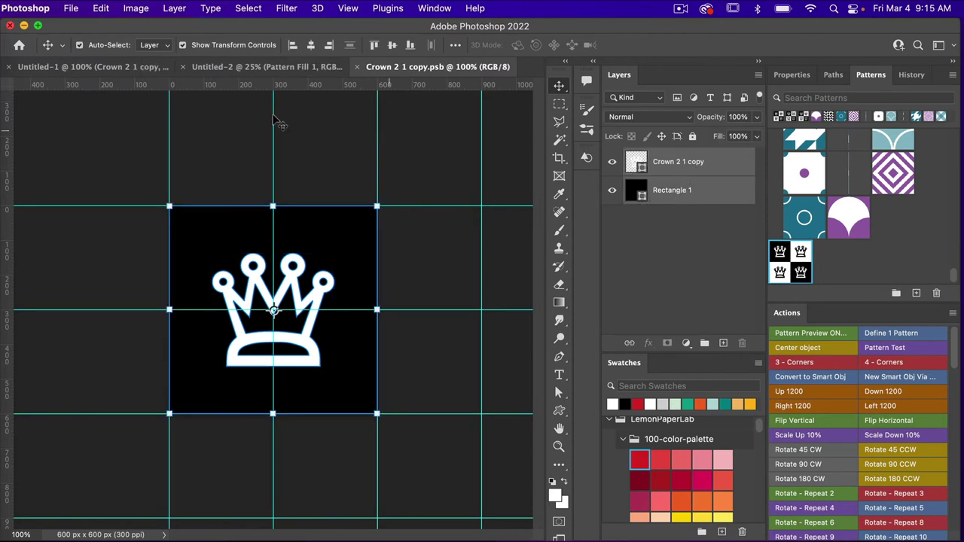
{"action": "left_click", "coordinate": [175, 9]}
{"action": "mouse_move", "coordinate": [204, 388]}
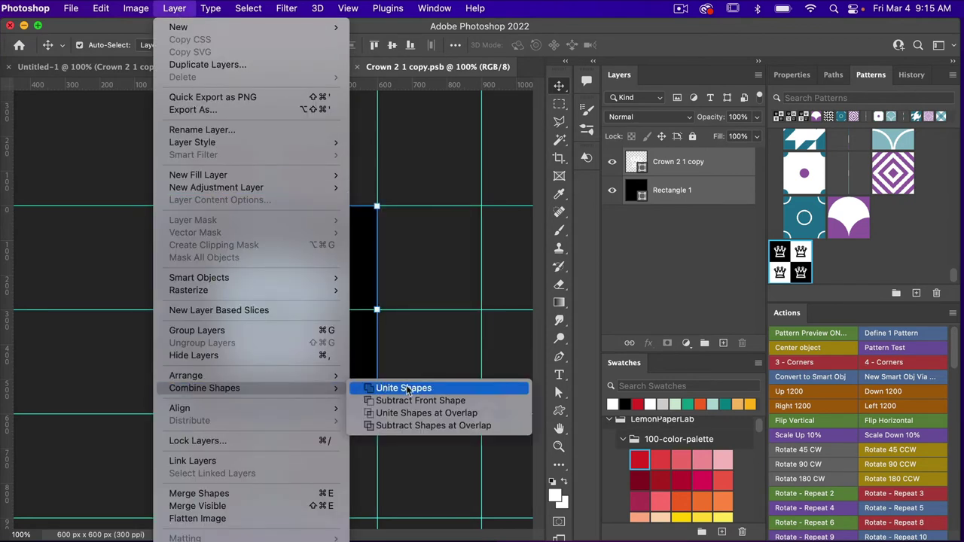
{"action": "left_click", "coordinate": [462, 405]}
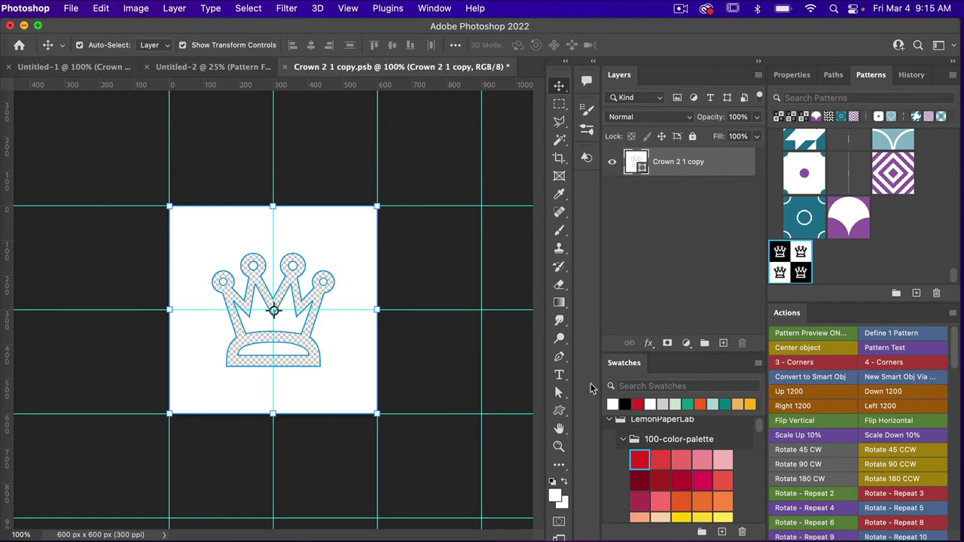
{"action": "left_click", "coordinate": [625, 406]}
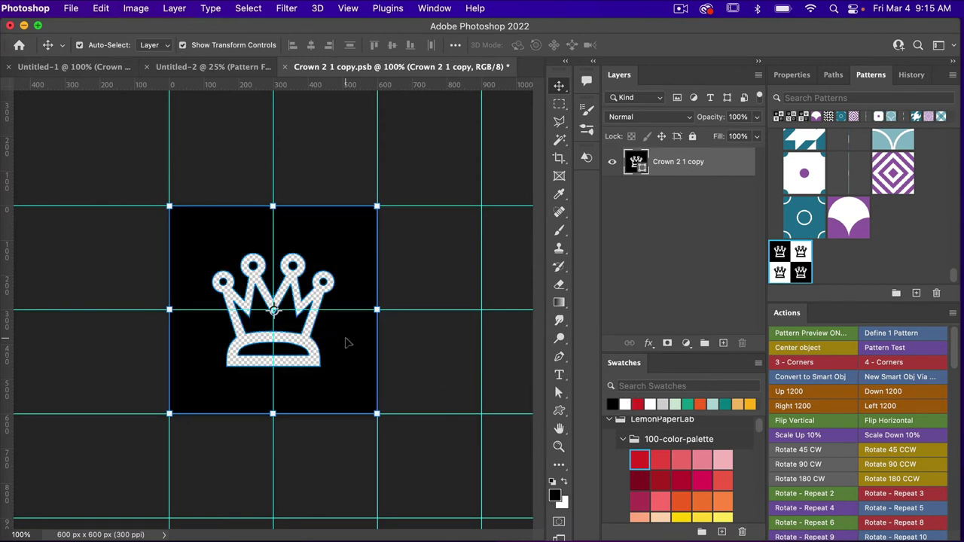
{"action": "key", "text": "ctrl+s"}
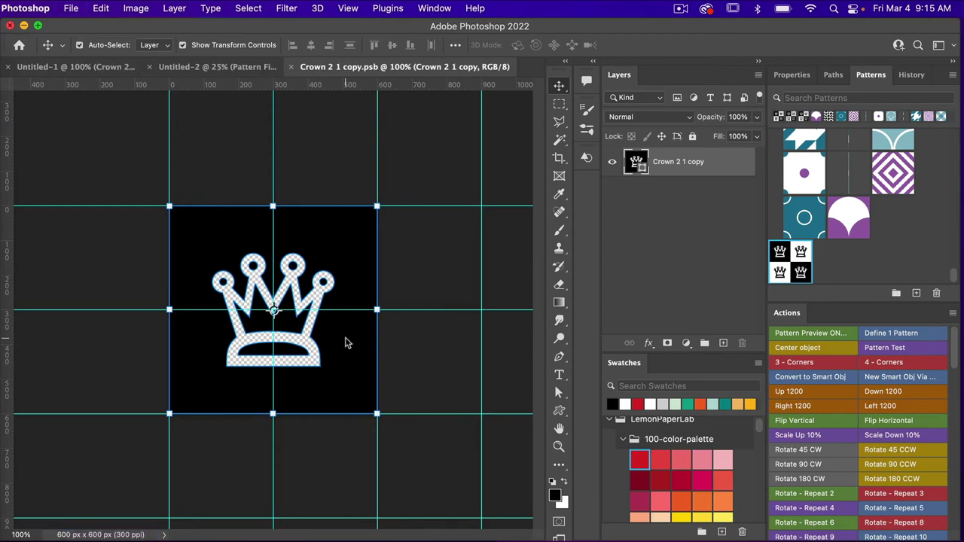
{"action": "key", "text": "ctrl+w"}
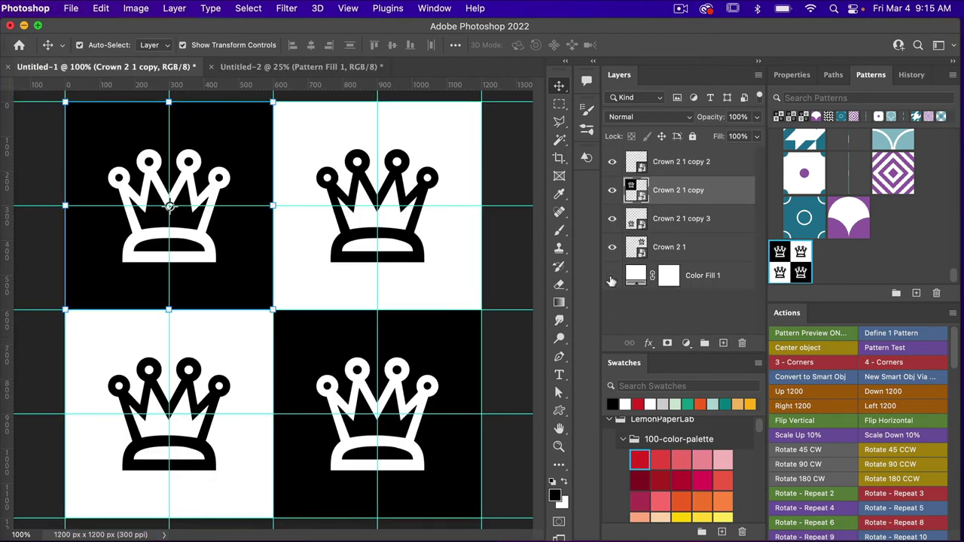
Step: Hide Color Fill 1, save the tile as Pattern 1972, and return to Untitled-2
{"action": "left_click", "coordinate": [611, 279]}
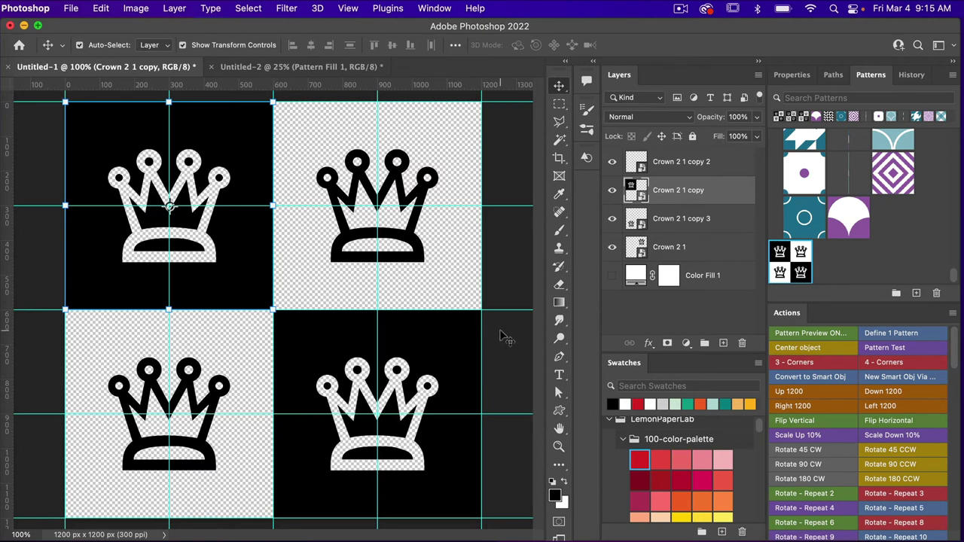
{"action": "left_click", "coordinate": [906, 337]}
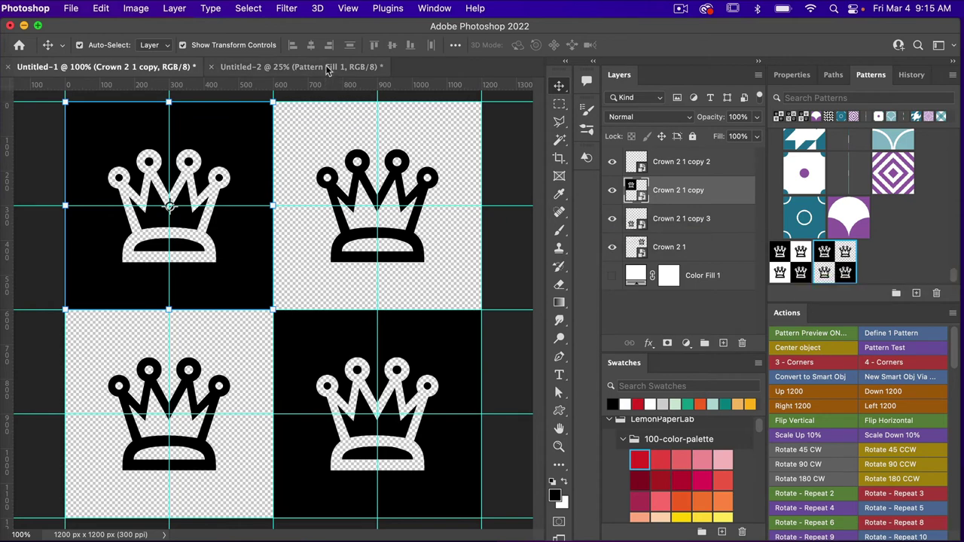
{"action": "left_click", "coordinate": [327, 69]}
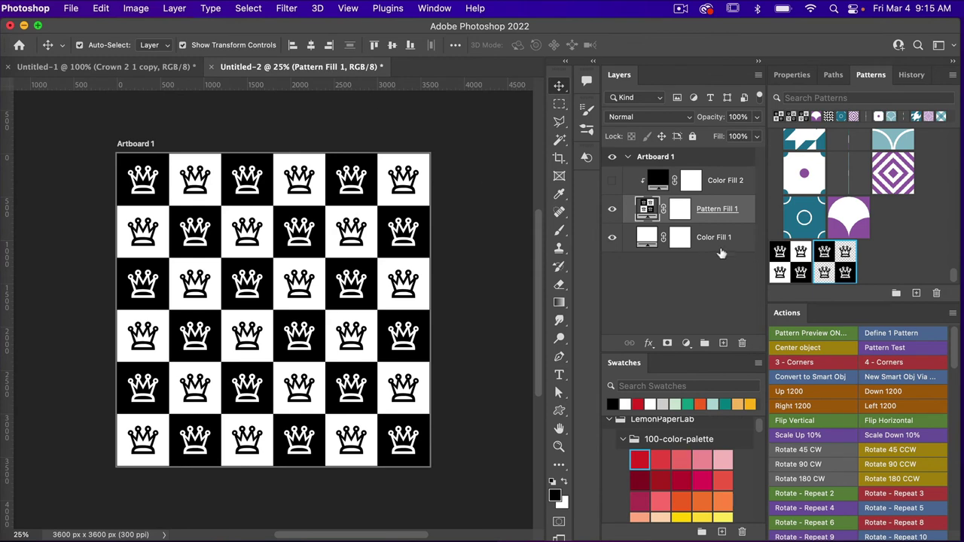
Step: Show Color Fill 2 and recolour the checkers: Color Fill 1 red, Color Fill 2 black
{"action": "left_click", "coordinate": [835, 264]}
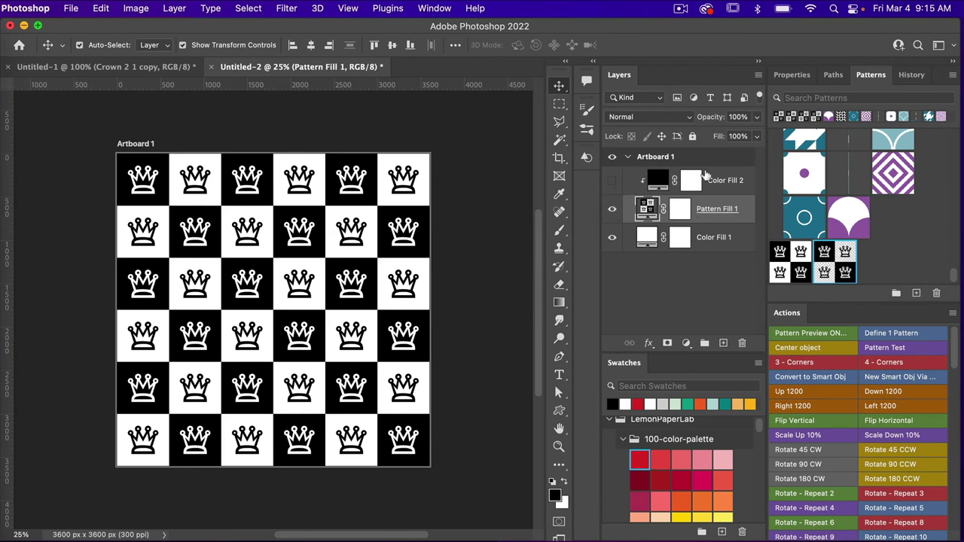
{"action": "left_click", "coordinate": [611, 184]}
{"action": "left_click", "coordinate": [709, 239]}
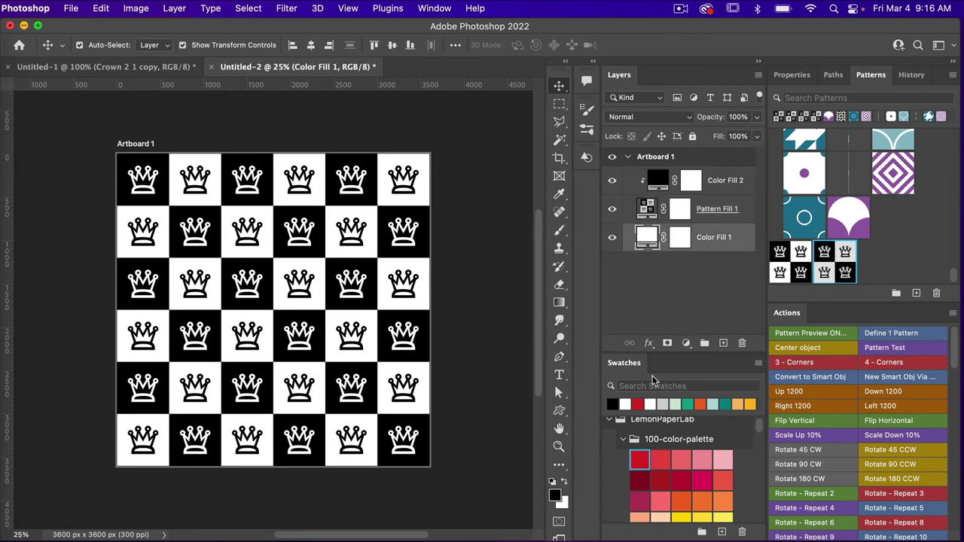
{"action": "left_click", "coordinate": [639, 458]}
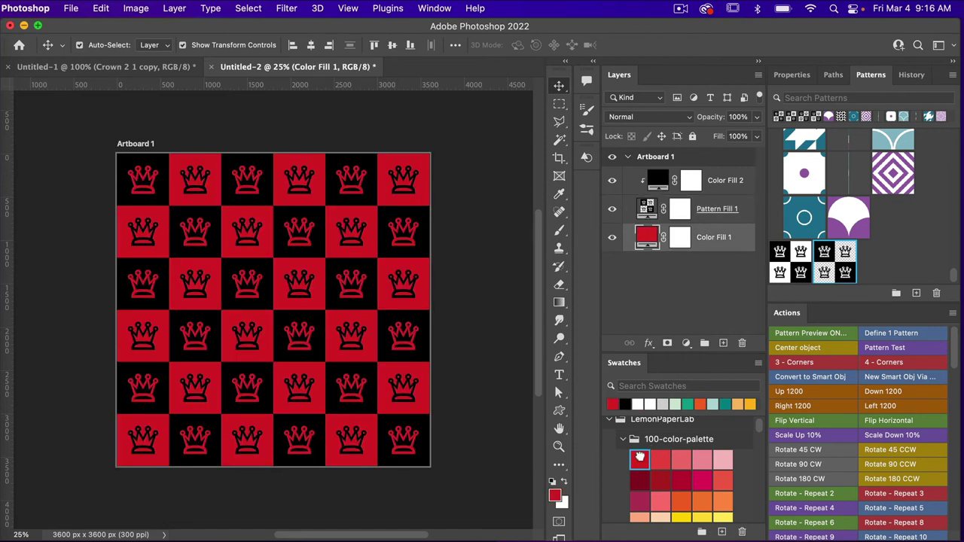
{"action": "left_click", "coordinate": [717, 185]}
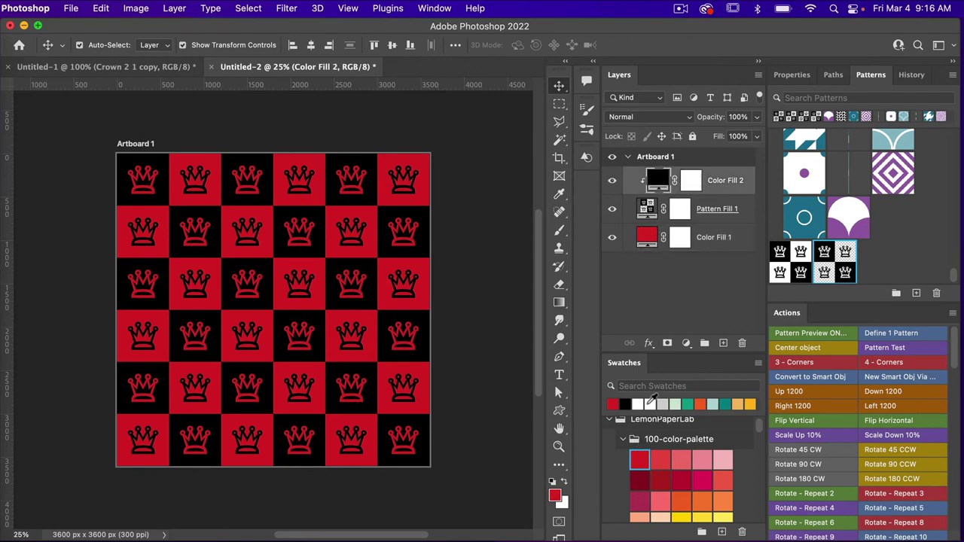
{"action": "left_click", "coordinate": [645, 404]}
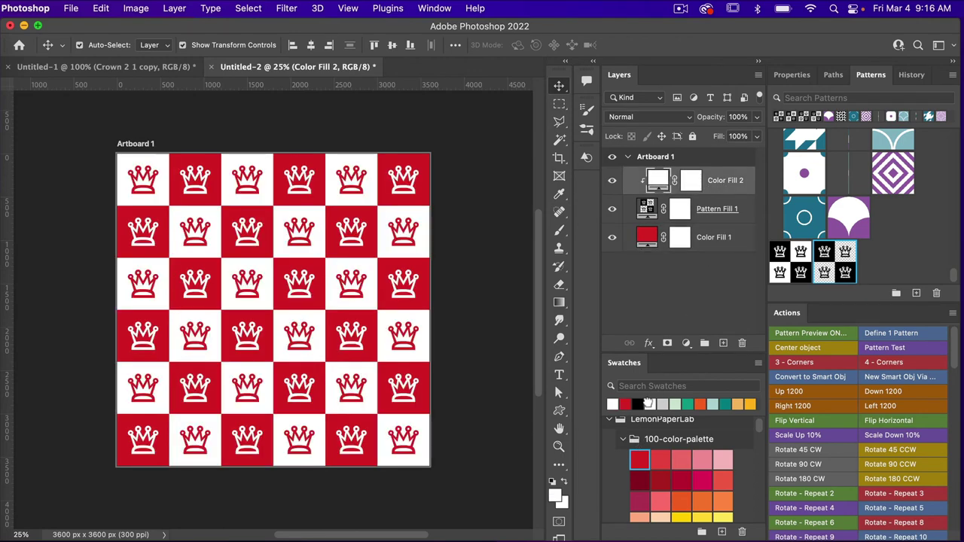
{"action": "left_click", "coordinate": [638, 404]}
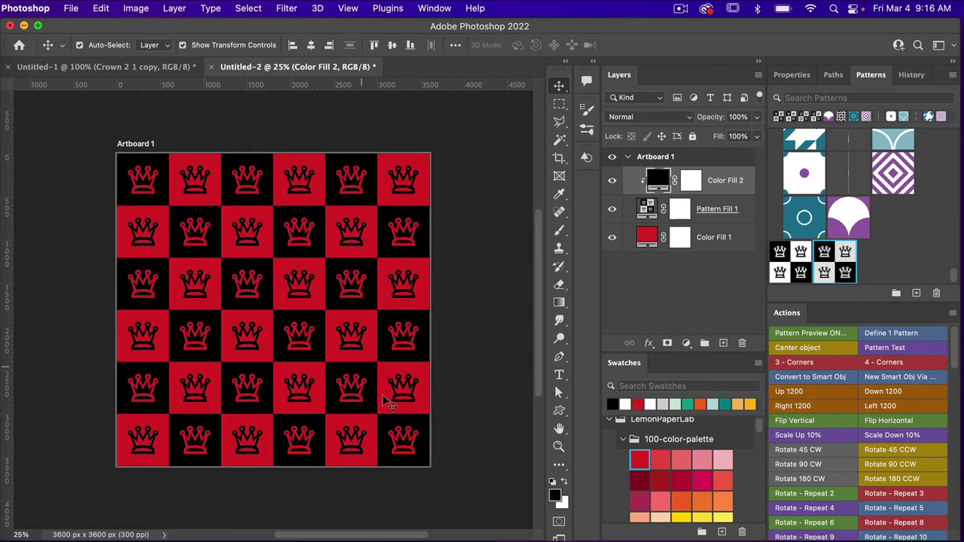
Step: Set Pattern Fill 1 to 75% scale and snap the pattern to the artboard origin
{"action": "left_click", "coordinate": [648, 210]}
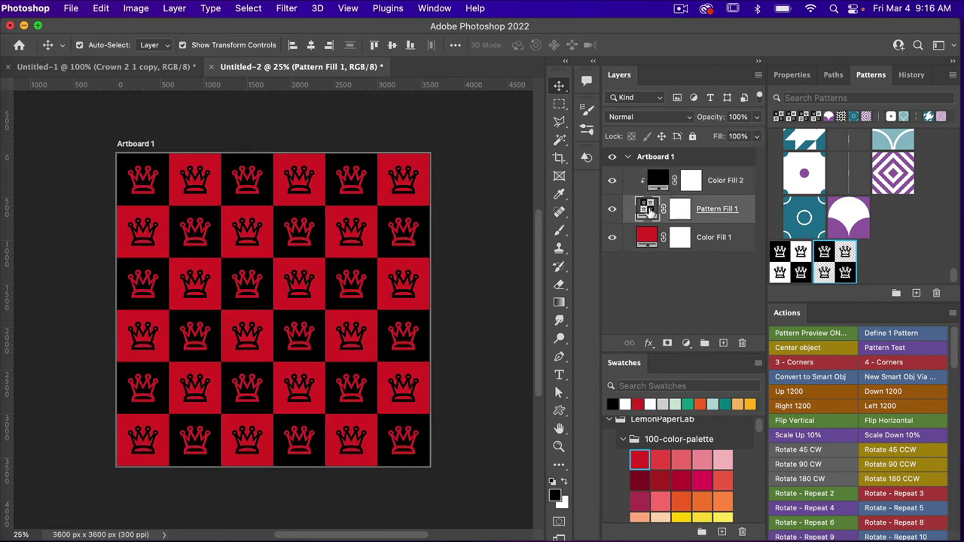
{"action": "double_click", "coordinate": [648, 209]}
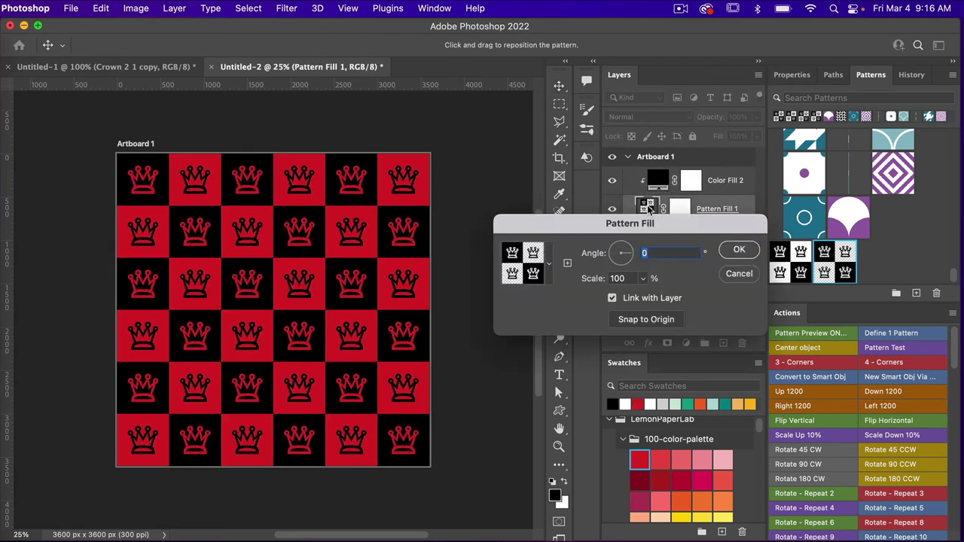
{"action": "double_click", "coordinate": [626, 277]}
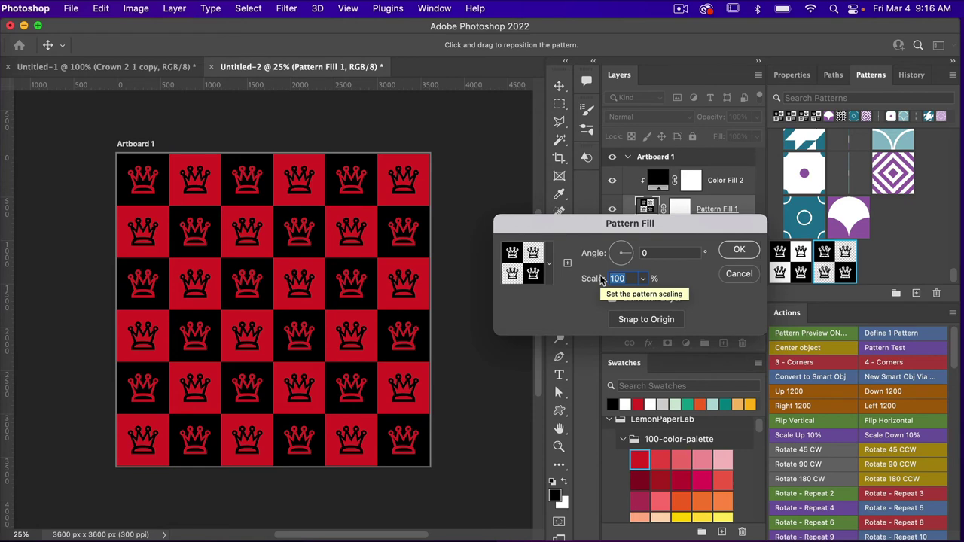
{"action": "type", "text": "50"}
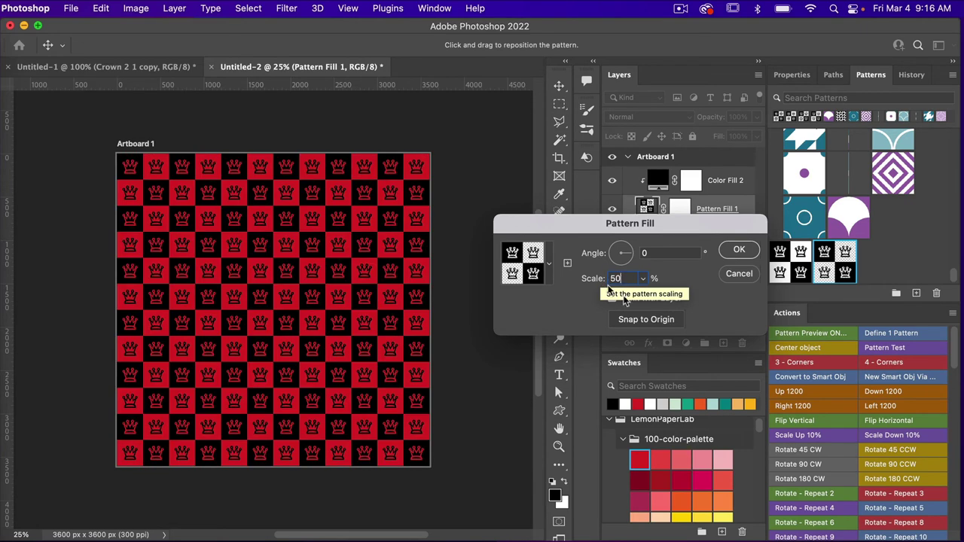
{"action": "left_click", "coordinate": [587, 279]}
{"action": "type", "text": "7"}
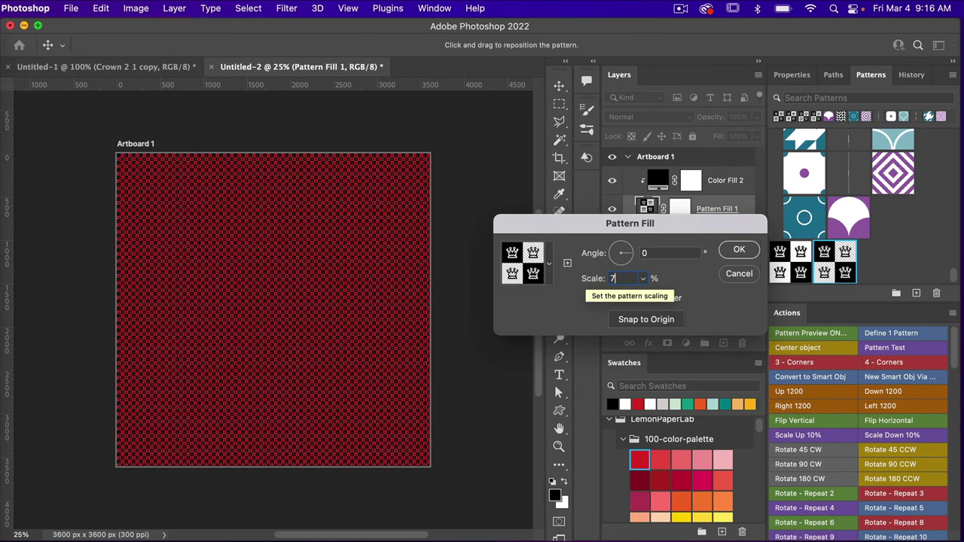
{"action": "type", "text": "5"}
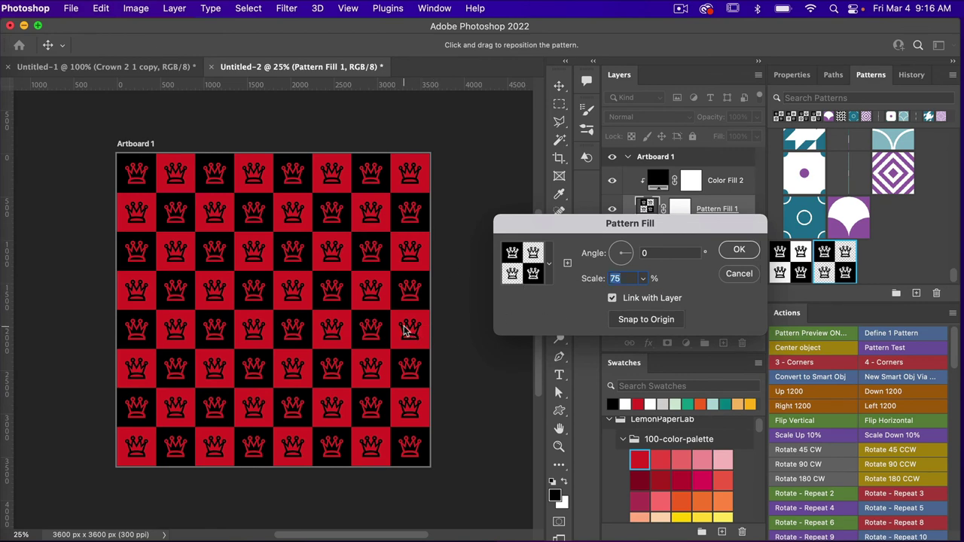
{"action": "left_click_drag", "start_coordinate": [409, 327], "coordinate": [386, 307]}
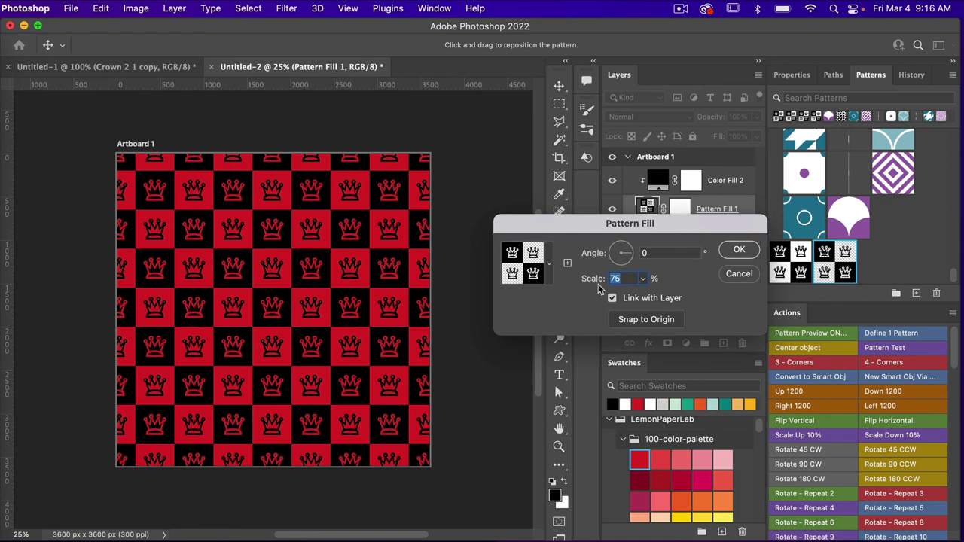
{"action": "left_click", "coordinate": [644, 320]}
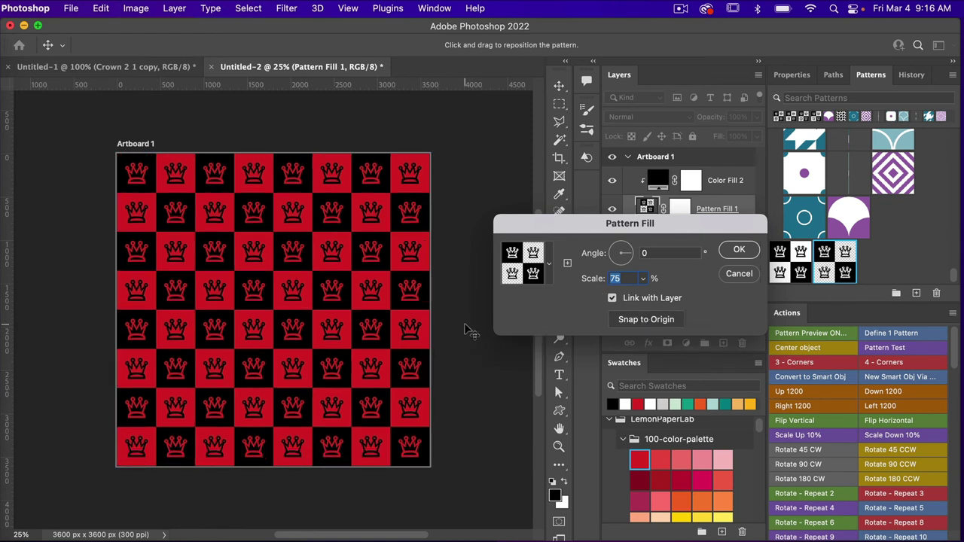
{"action": "left_click", "coordinate": [740, 251]}
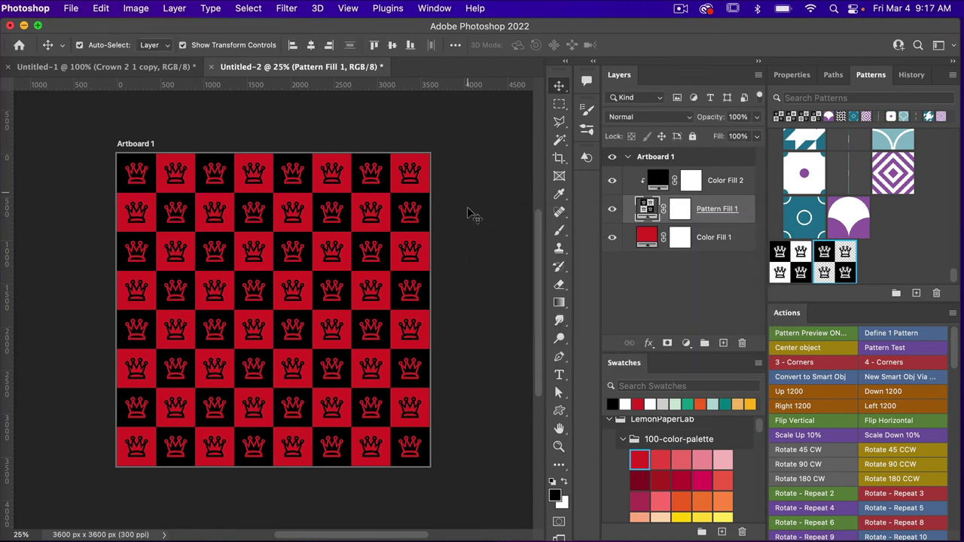
Step: Export Artboard 1 as a 3600 × 3600 px JPG at Great quality
{"action": "left_click", "coordinate": [74, 9]}
{"action": "mouse_move", "coordinate": [84, 205]}
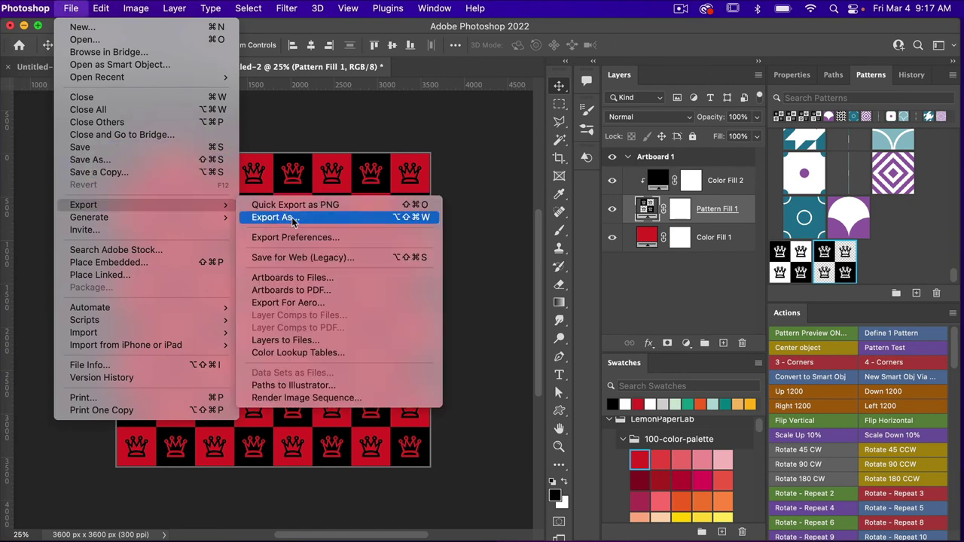
{"action": "left_click", "coordinate": [271, 215]}
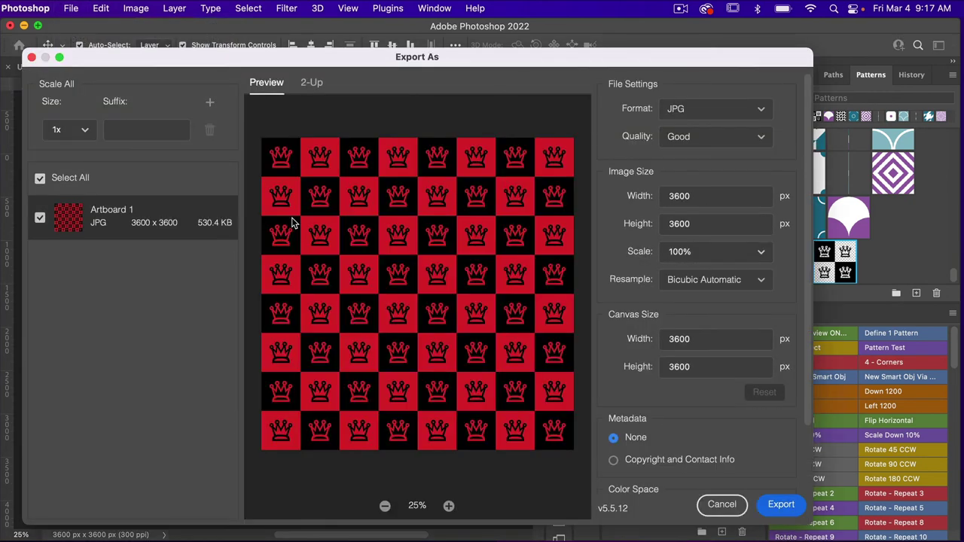
{"action": "left_click", "coordinate": [750, 113]}
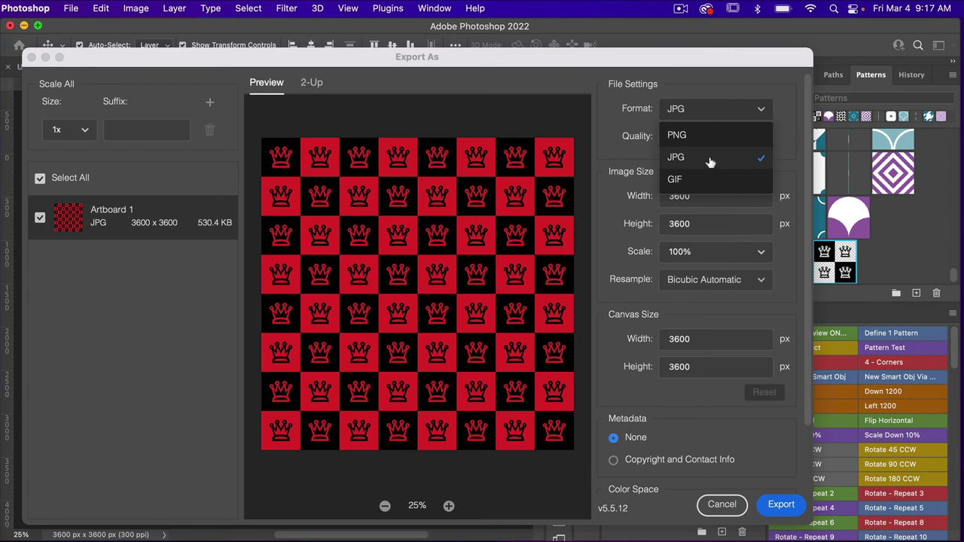
{"action": "left_click", "coordinate": [710, 160]}
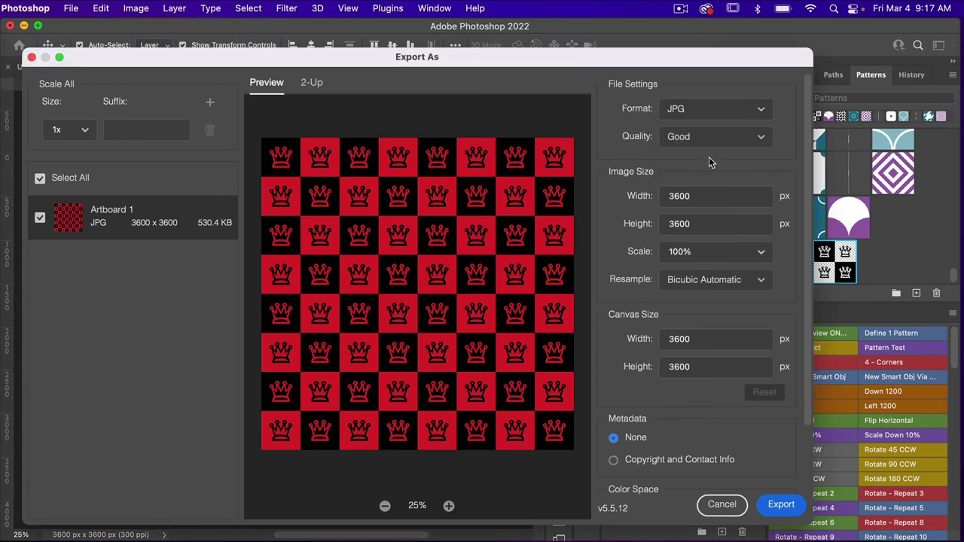
{"action": "left_click", "coordinate": [753, 141]}
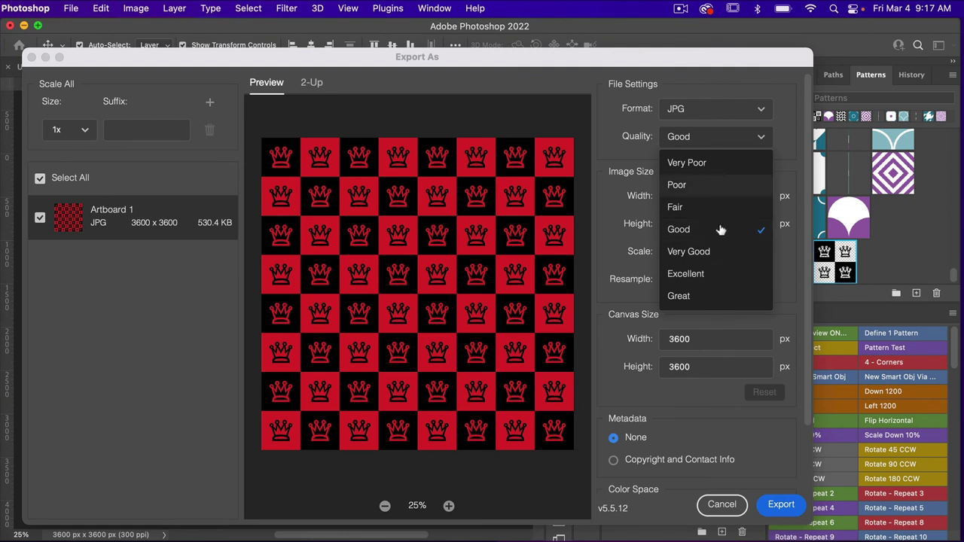
{"action": "left_click", "coordinate": [701, 297]}
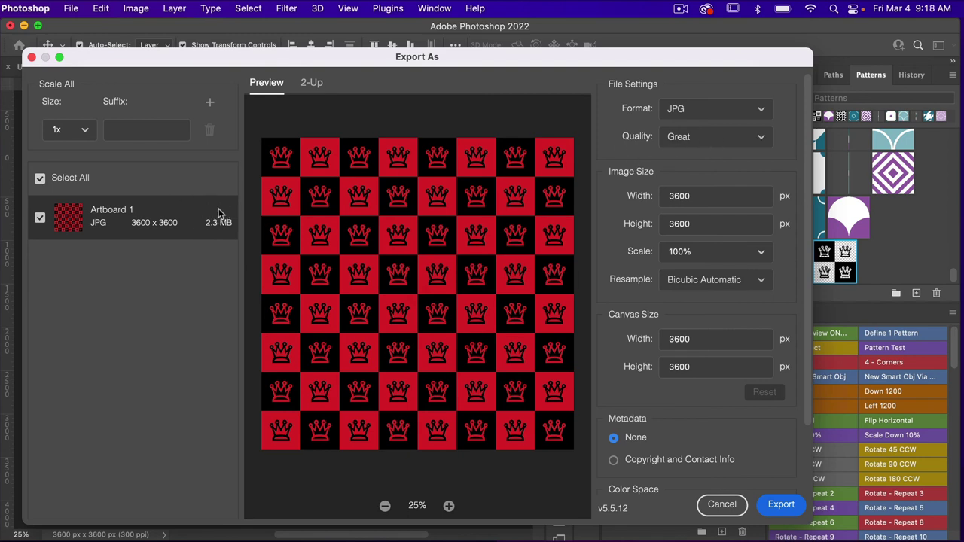
{"action": "scroll", "coordinate": [756, 337], "scroll_direction": "down", "scroll_amount": 2}
{"action": "scroll", "coordinate": [756, 337], "scroll_direction": "down", "scroll_amount": 1}
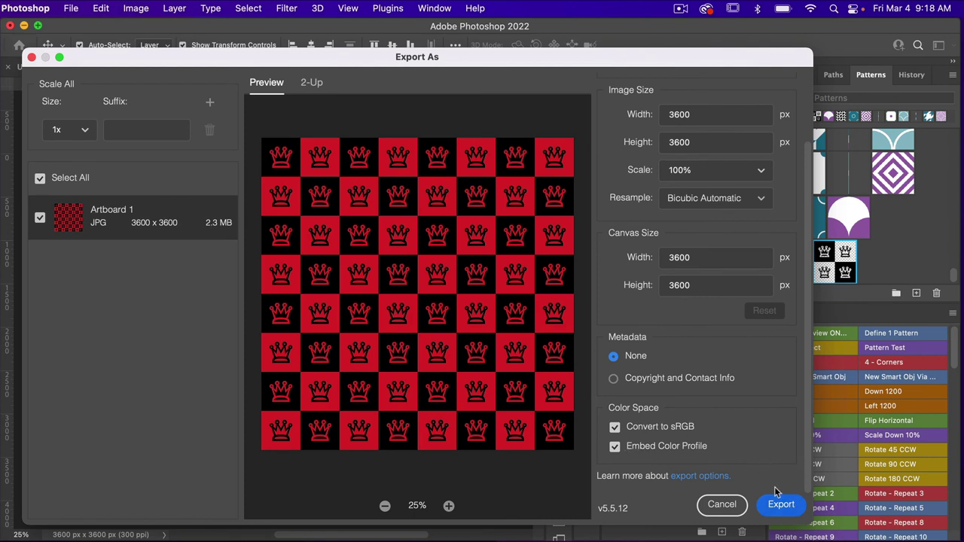
{"action": "left_click", "coordinate": [781, 506]}
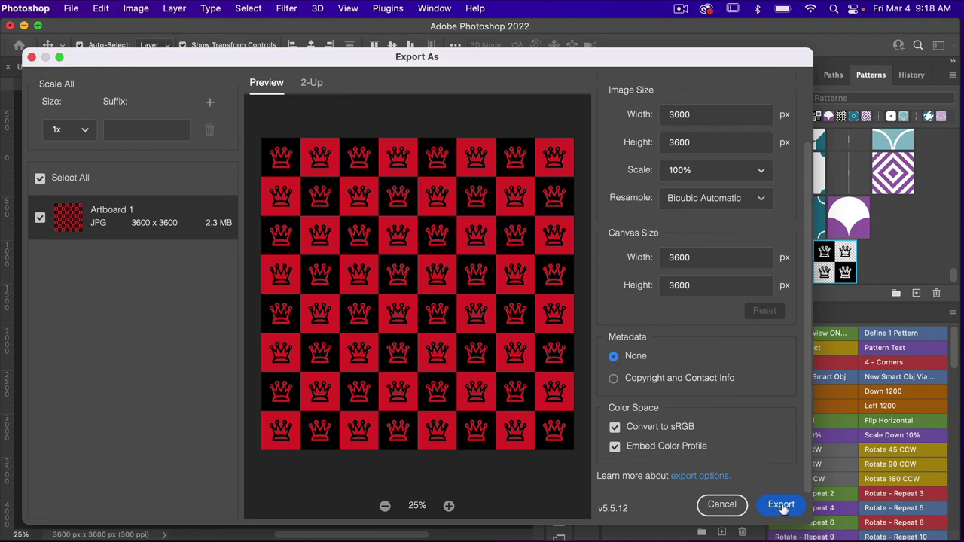